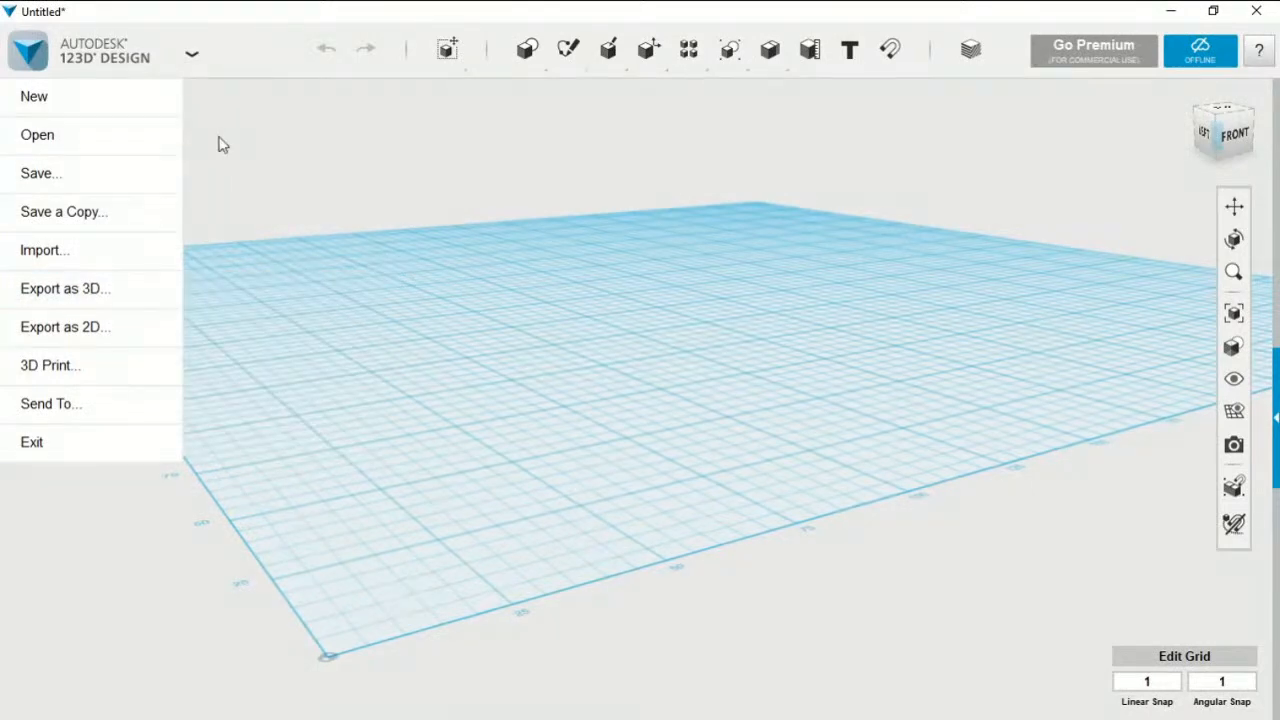
mouse_move(143, 167)
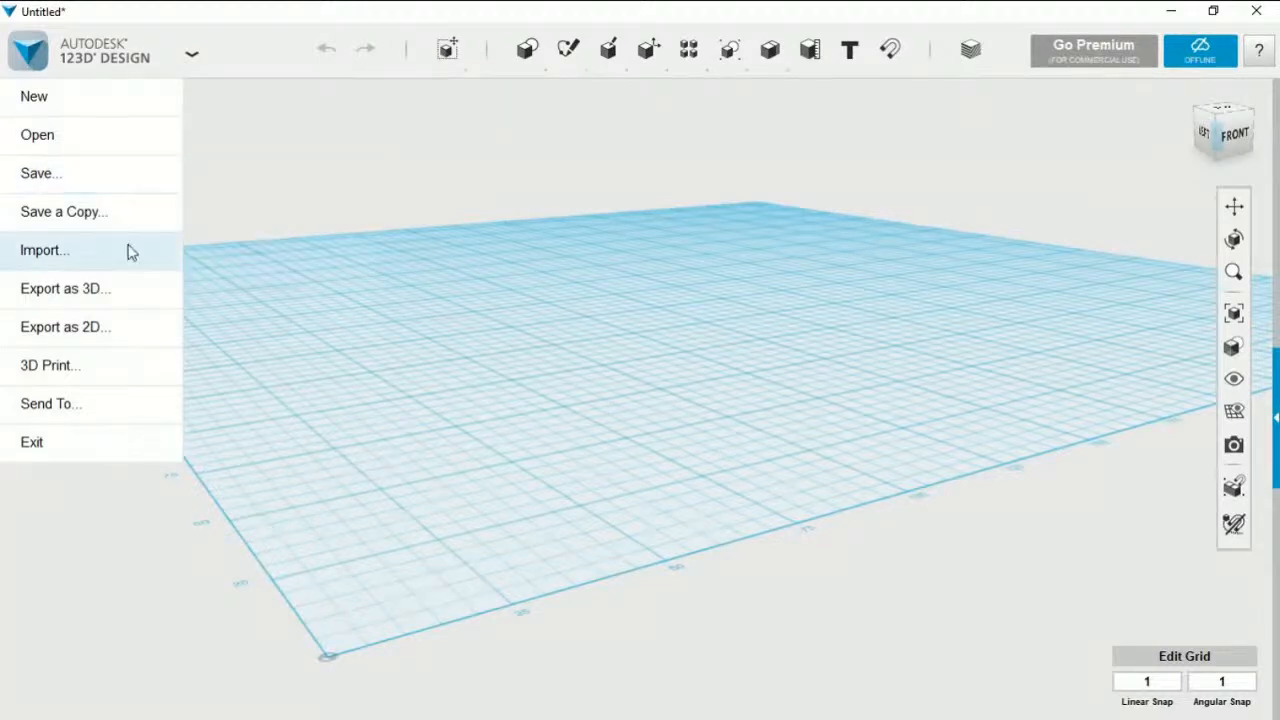
mouse_move(129, 253)
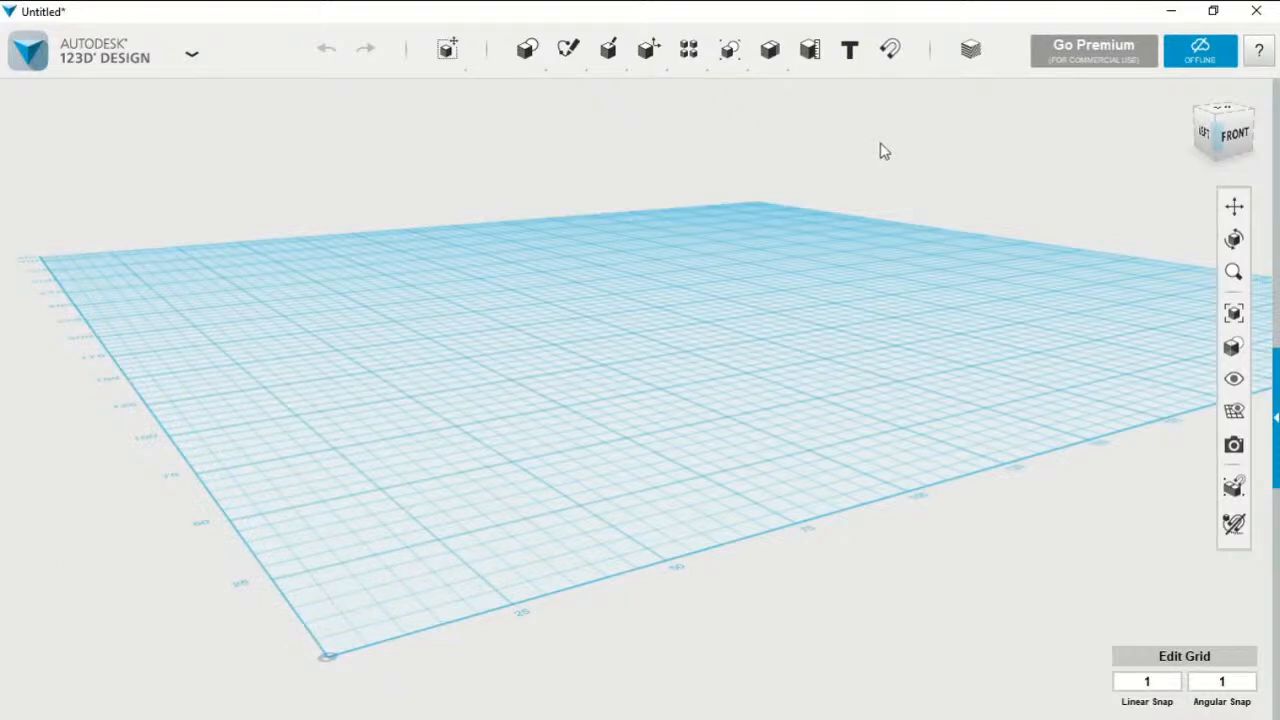
mouse_move(535, 58)
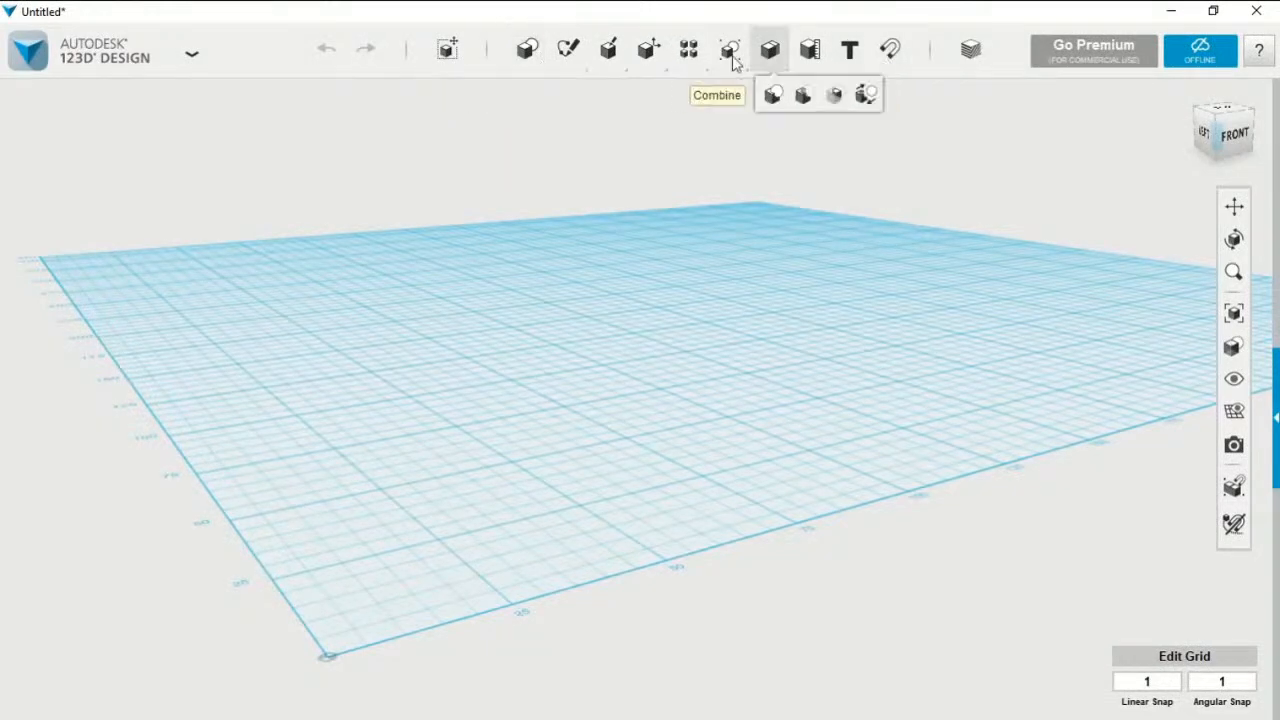
mouse_move(733, 60)
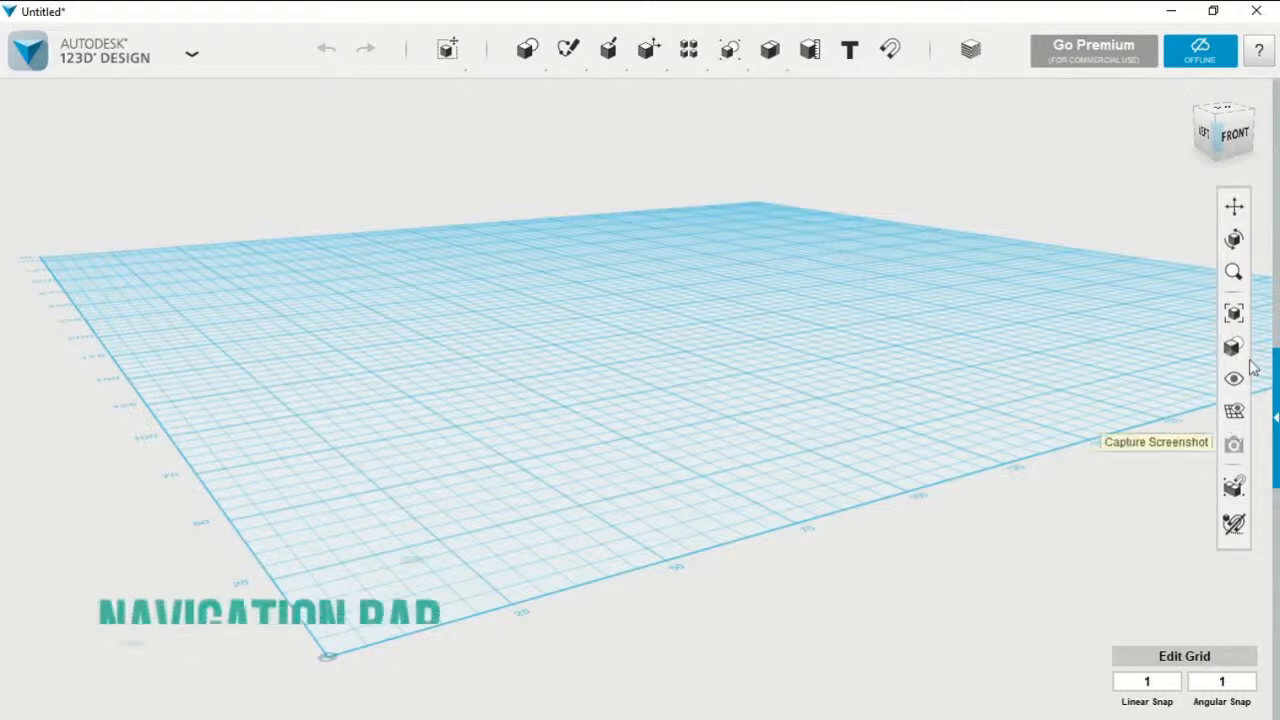
mouse_move(1232, 348)
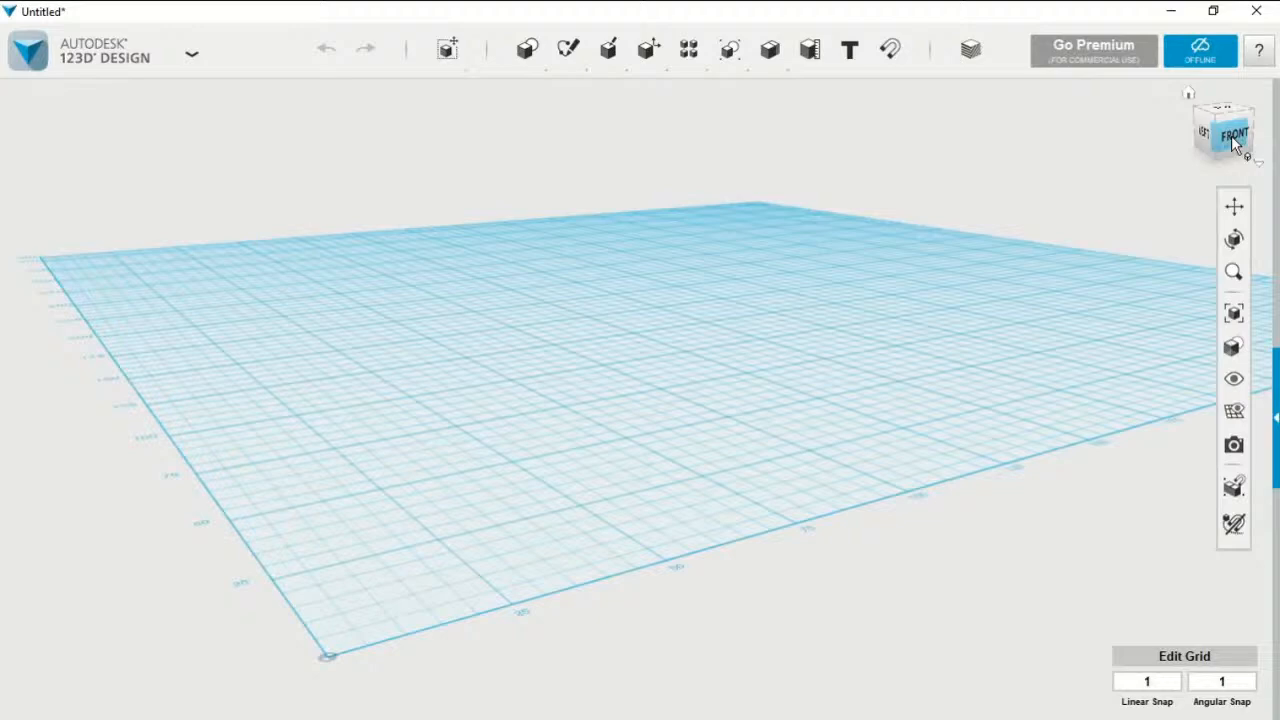
mouse_move(1232, 138)
mouse_down()
mouse_move(1232, 116)
mouse_move(1234, 146)
mouse_up()
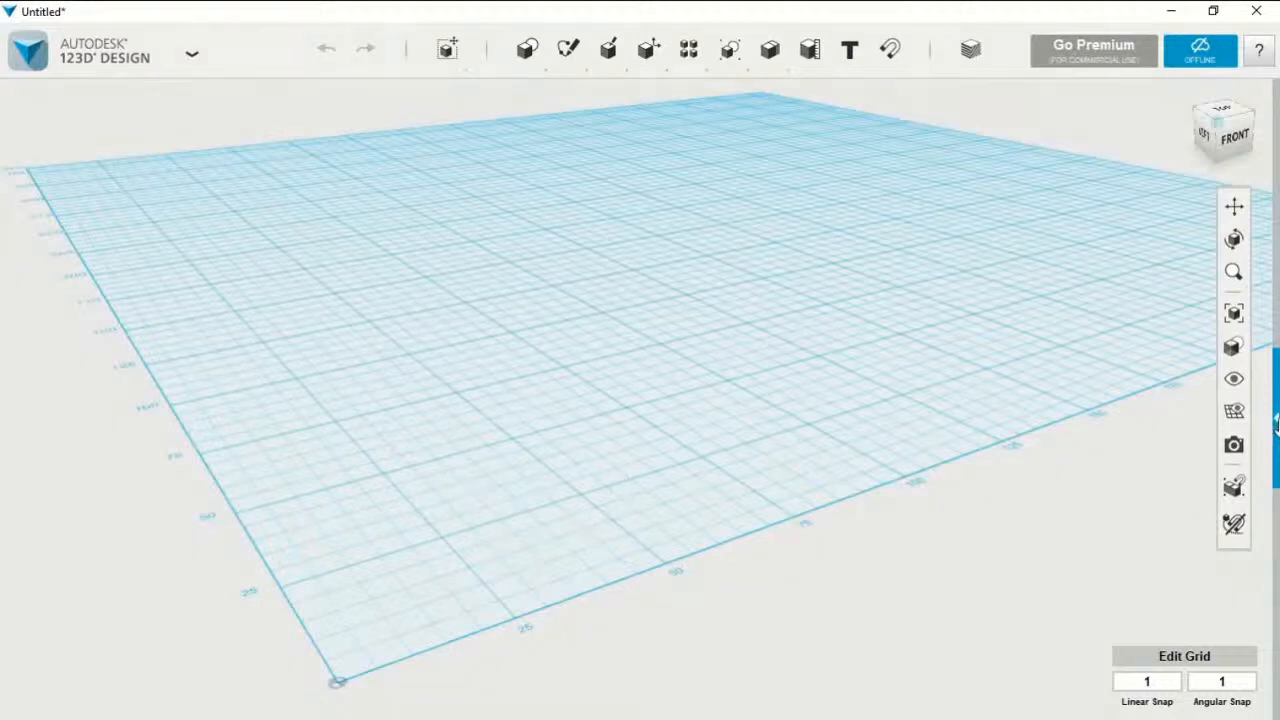
Browse the Geometric Shapes, Numbers and Letters categories of the parts library, then collapse the library
click(1276, 425)
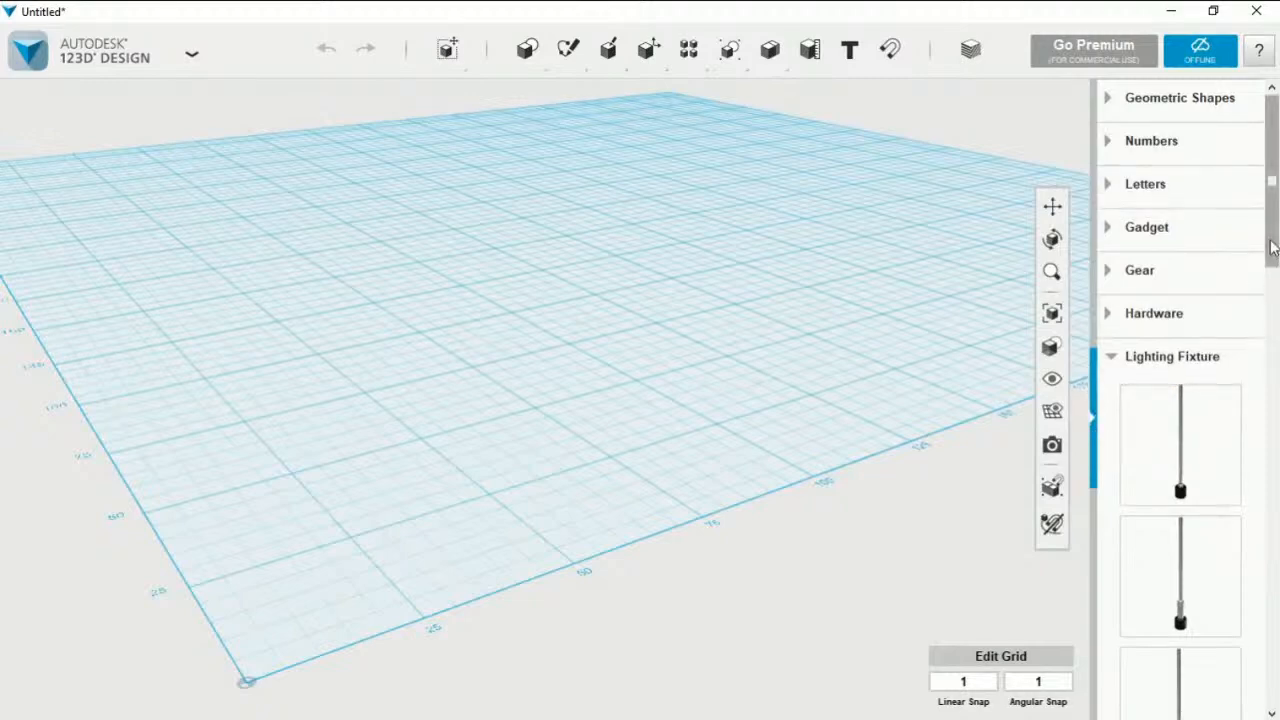
click(1180, 98)
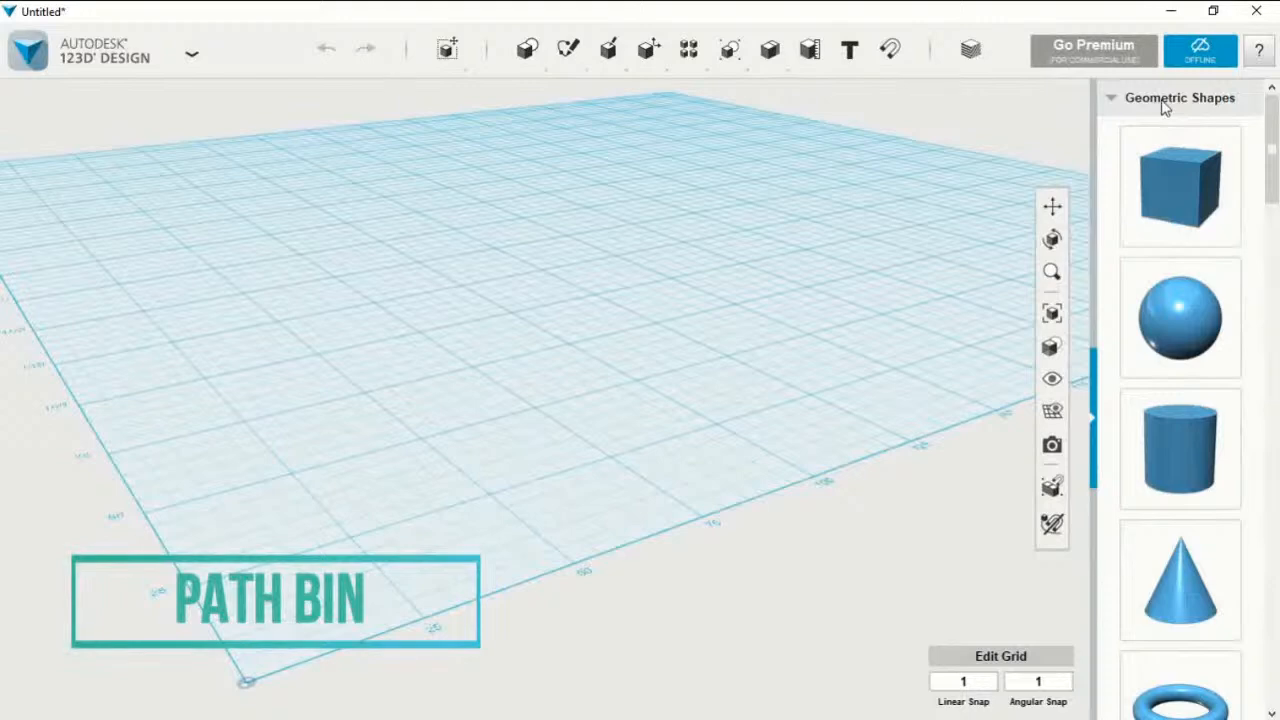
click(1160, 100)
click(1161, 155)
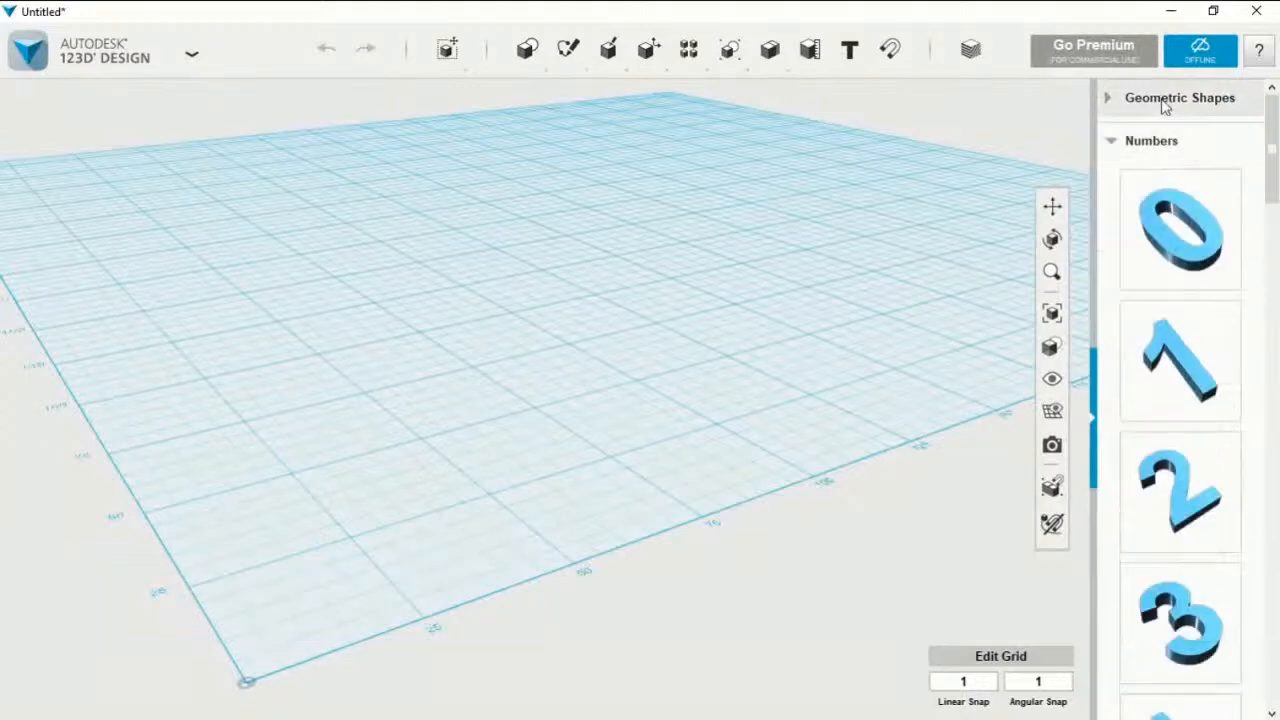
click(1163, 142)
click(1150, 186)
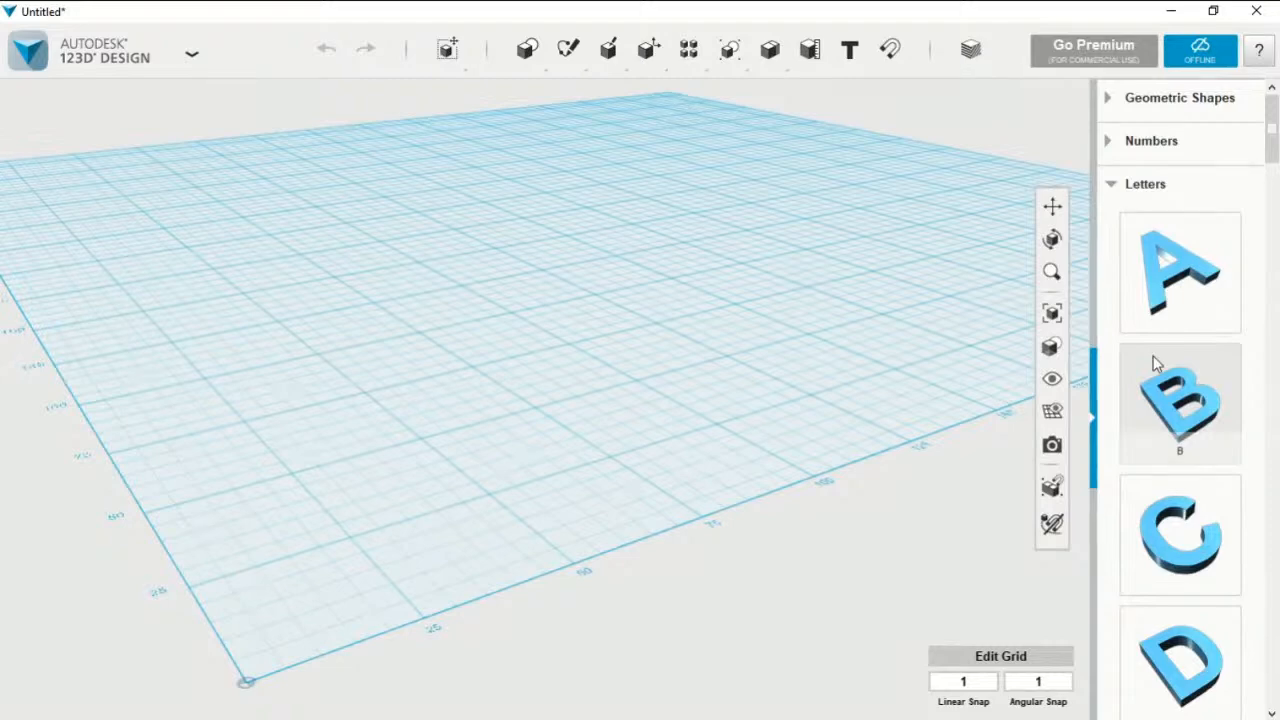
click(1094, 420)
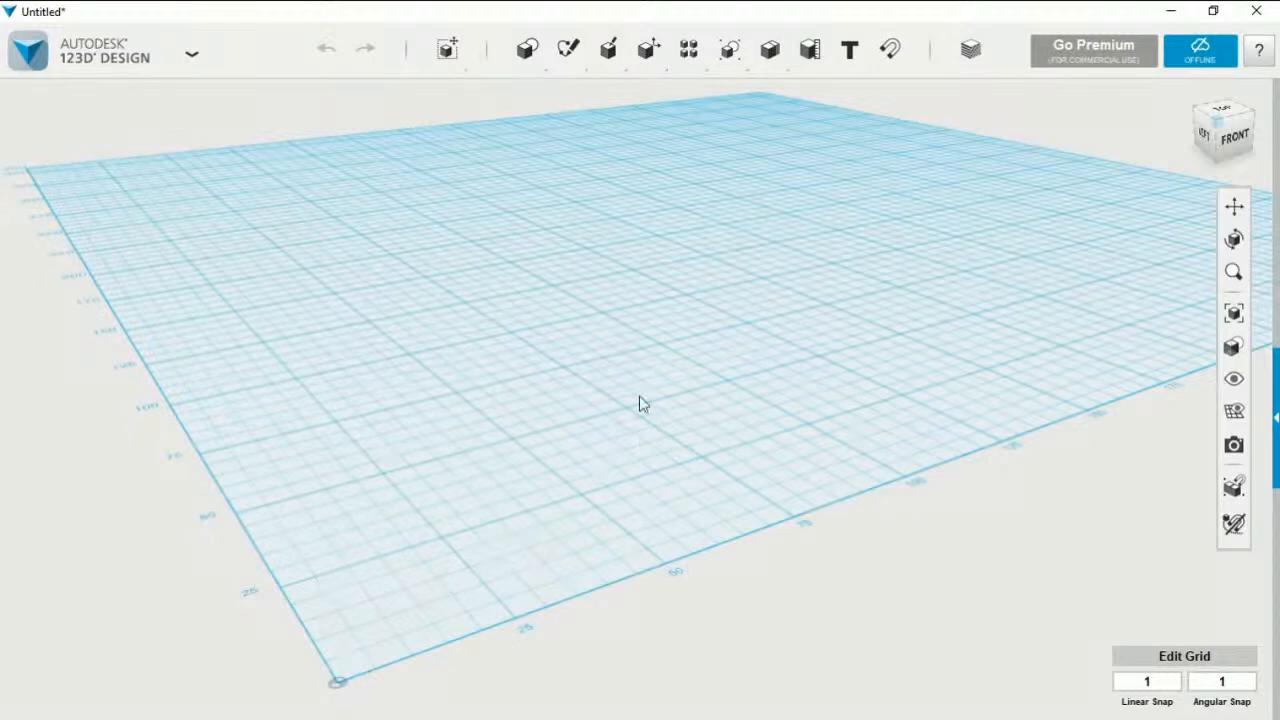
Start a polygon sketch on the grid and place its centre near the middle of the work plane
mouse_move(651, 49)
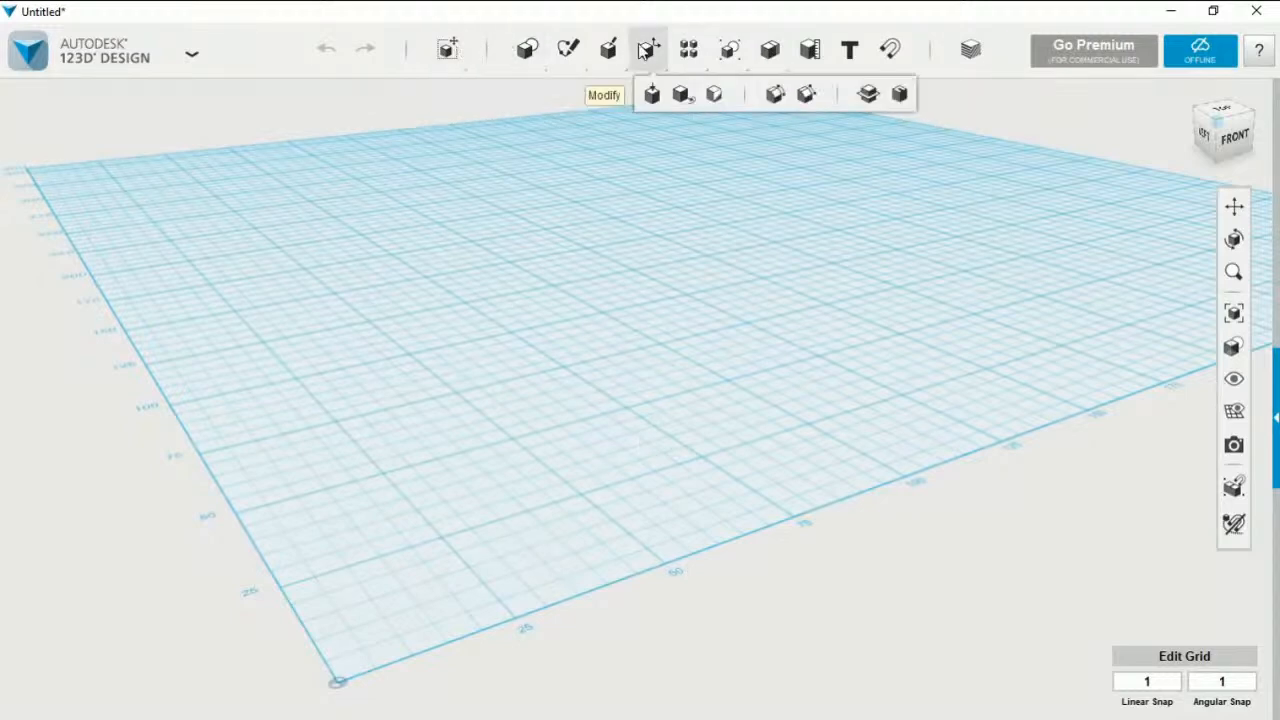
mouse_move(572, 55)
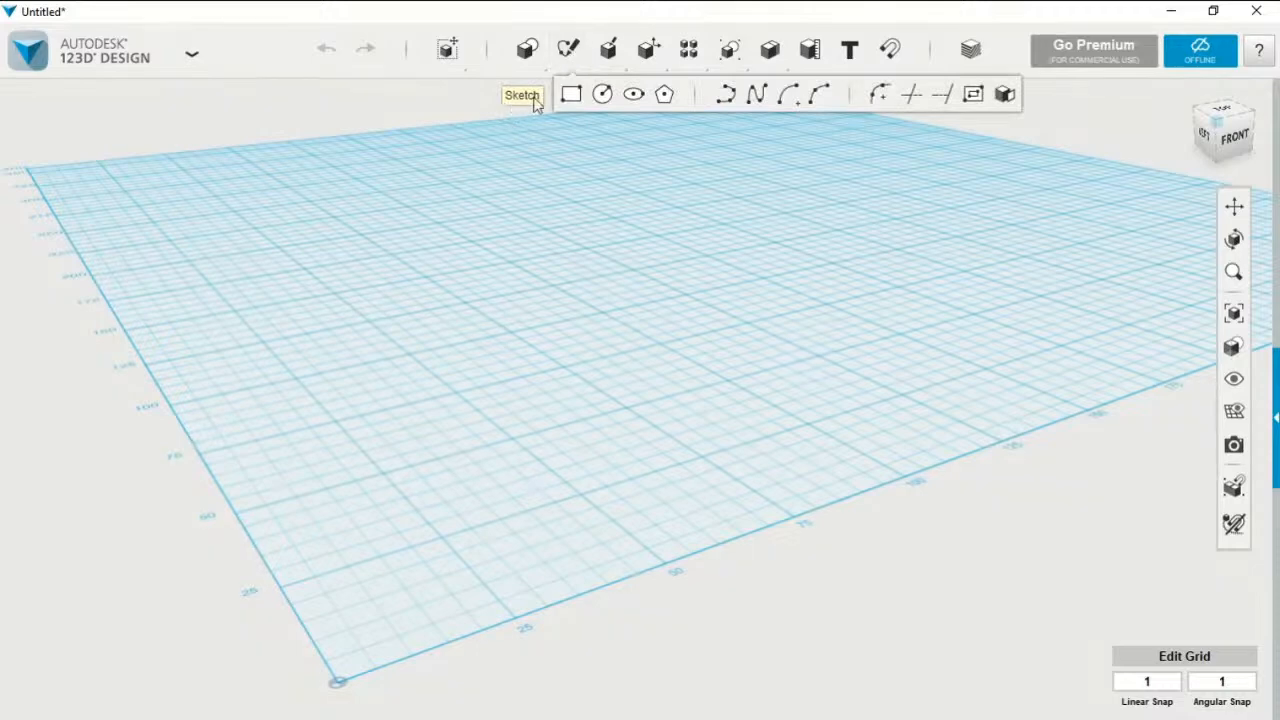
mouse_move(521, 66)
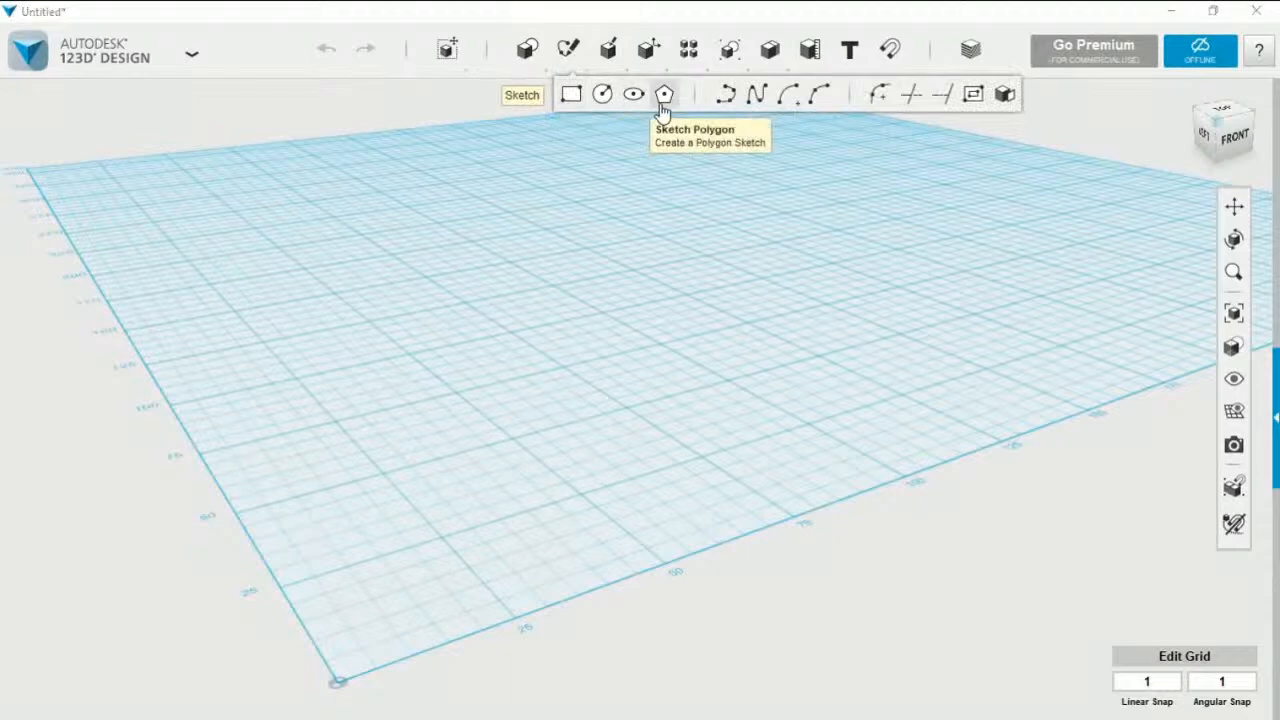
click(664, 96)
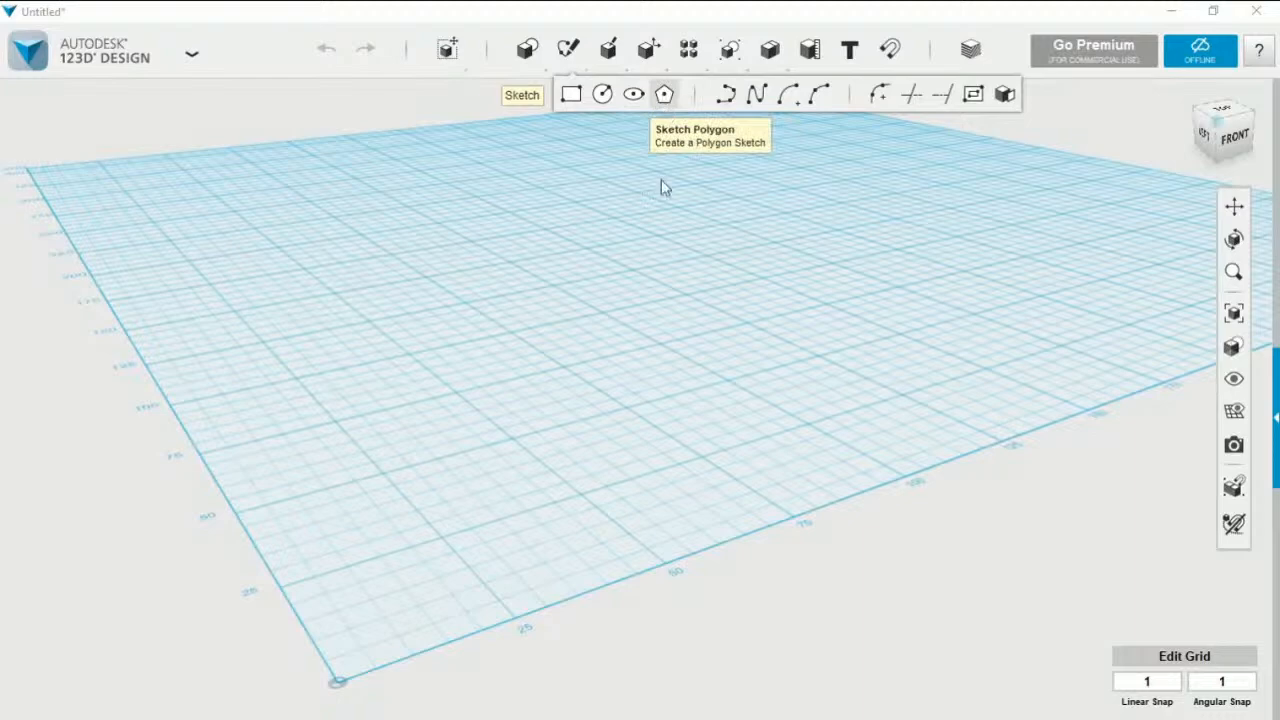
click(589, 298)
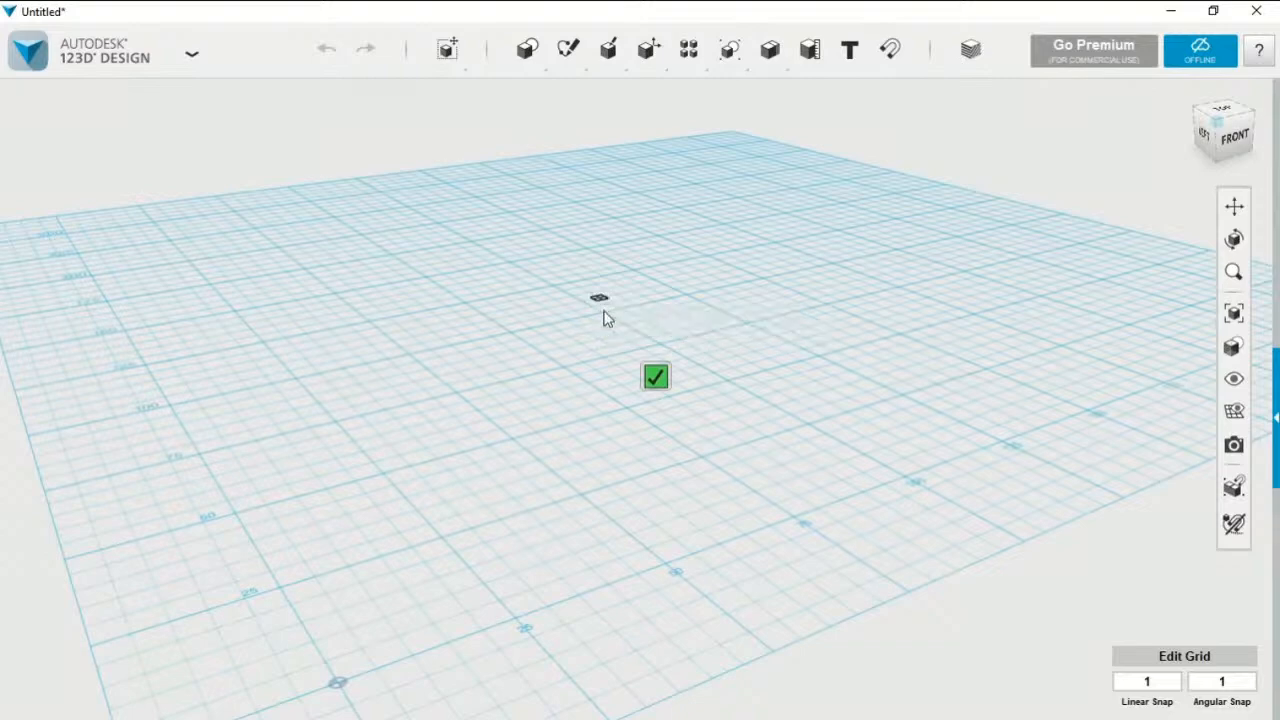
click(603, 317)
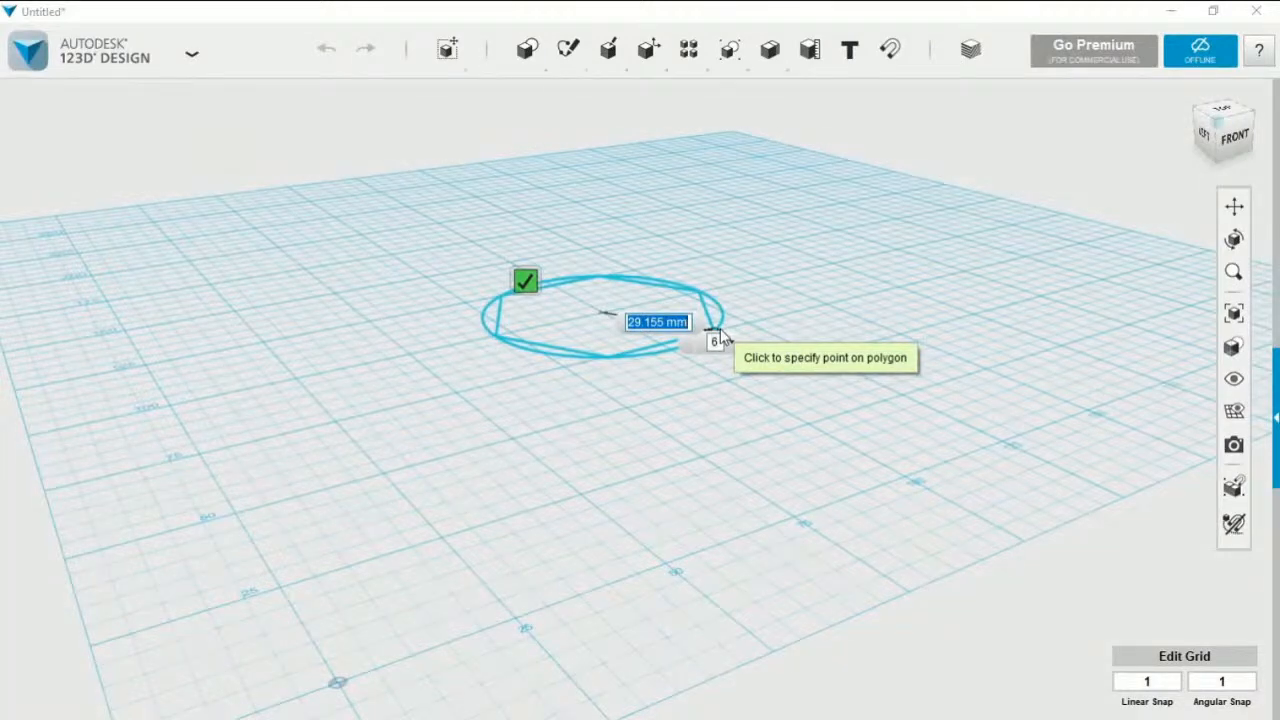
Try to set the polygon's radius to 50 mm
key(Left)
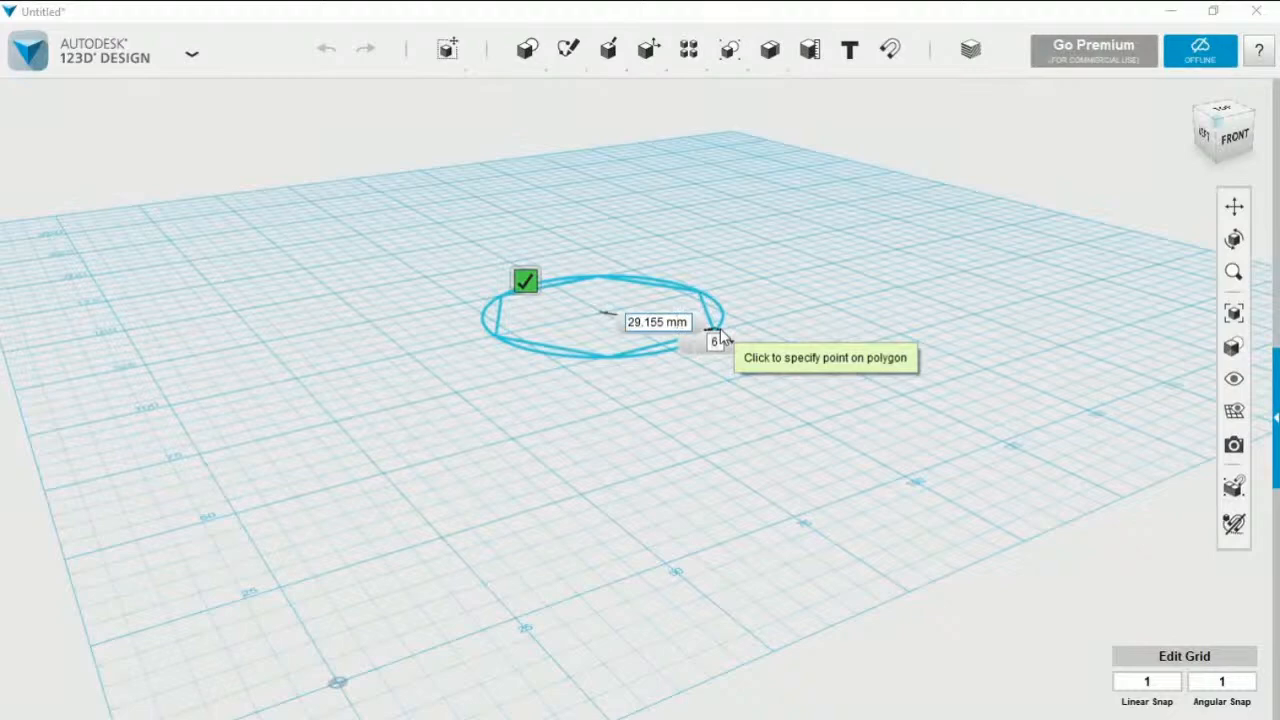
key(BackSpace)
key(BackSpace)
key(BackSpace)
key(BackSpace)
key(BackSpace)
key(BackSpace)
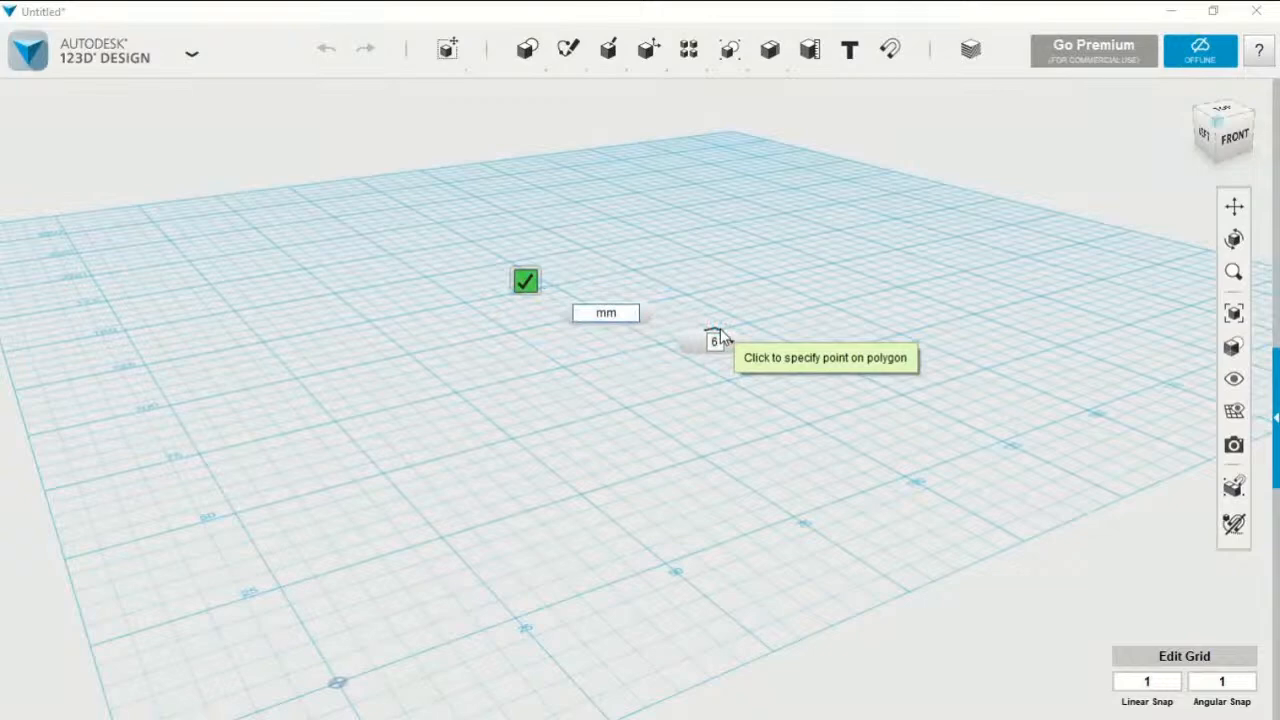
text(50)
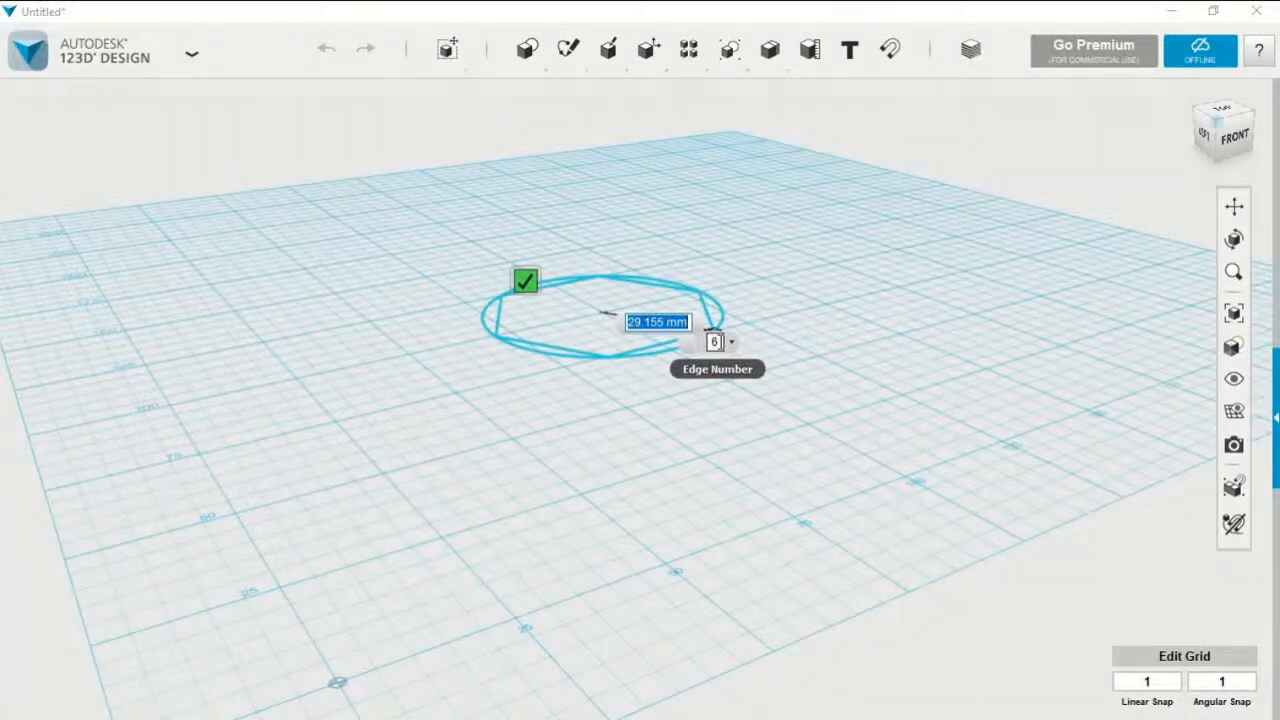
Set the polygon's edge number to 3 to make it a triangle
click(715, 342)
key(BackSpace)
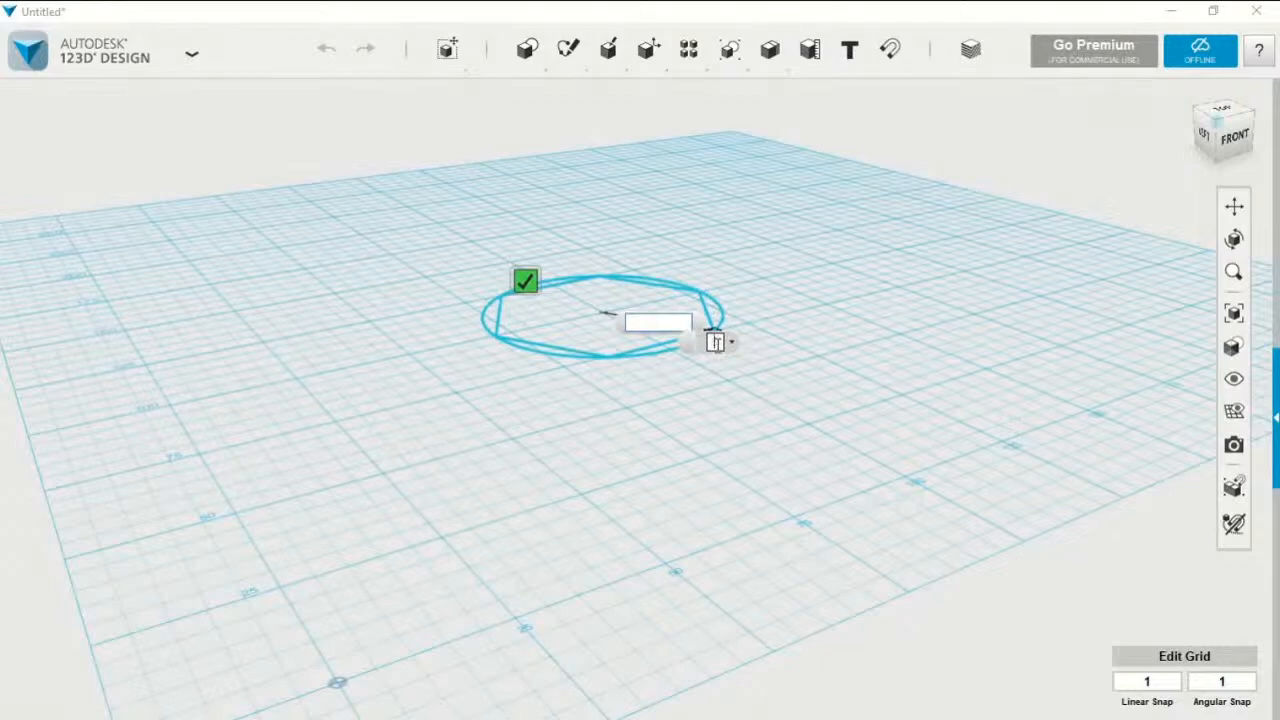
text(3)
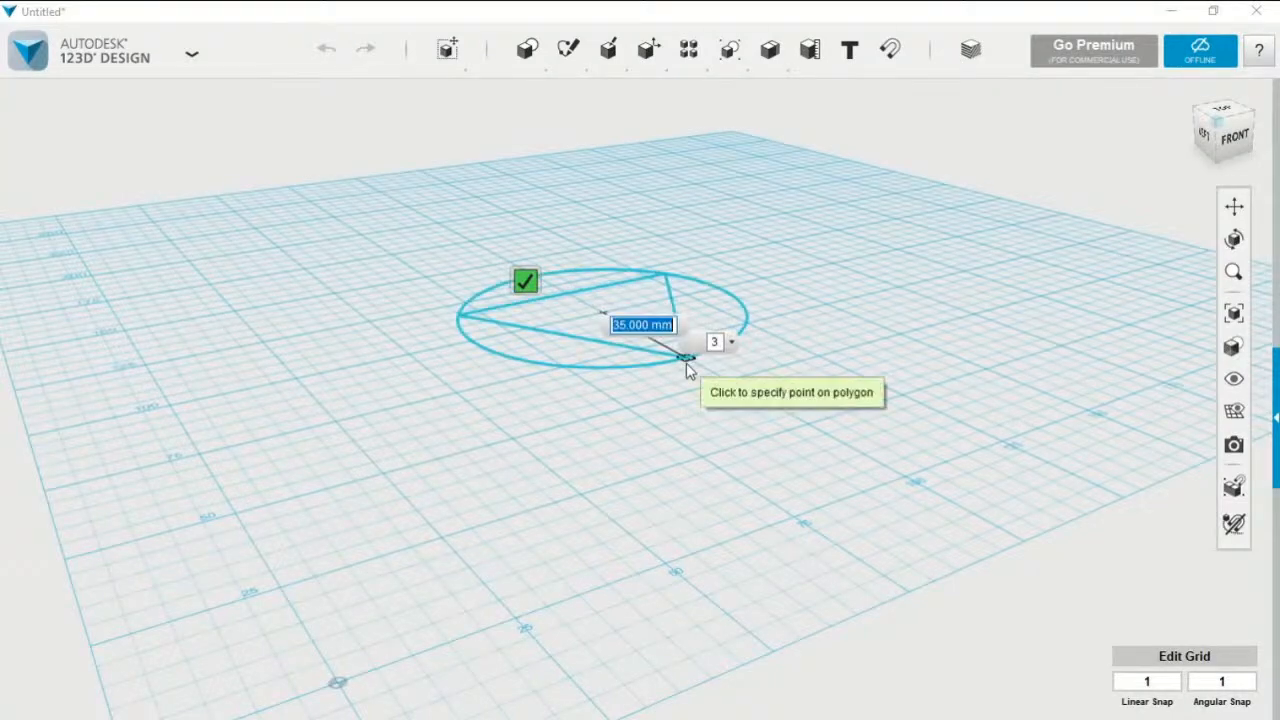
Set the triangle's radius to 50 mm and finish the sketch on the grid
key(Left)
key(Left)
key(Left)
key(BackSpace)
key(BackSpace)
key(BackSpace)
key(BackSpace)
key(BackSpace)
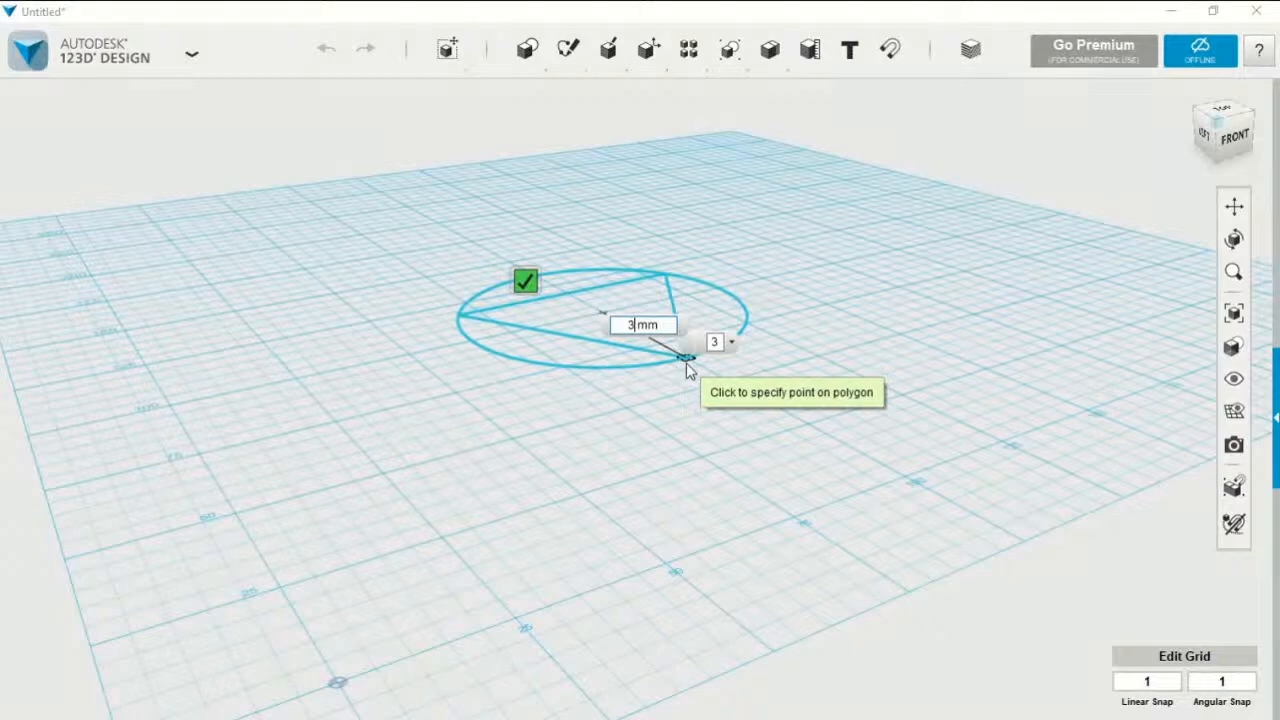
key(BackSpace)
text(5)
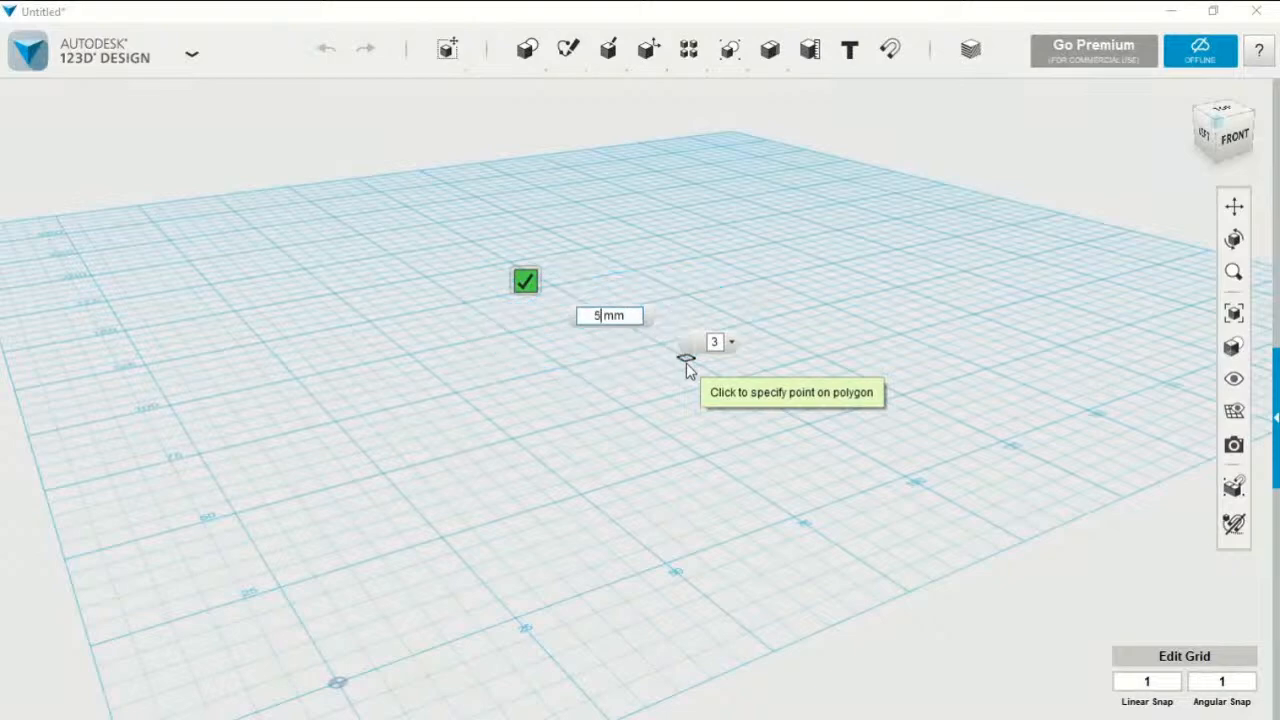
text(0)
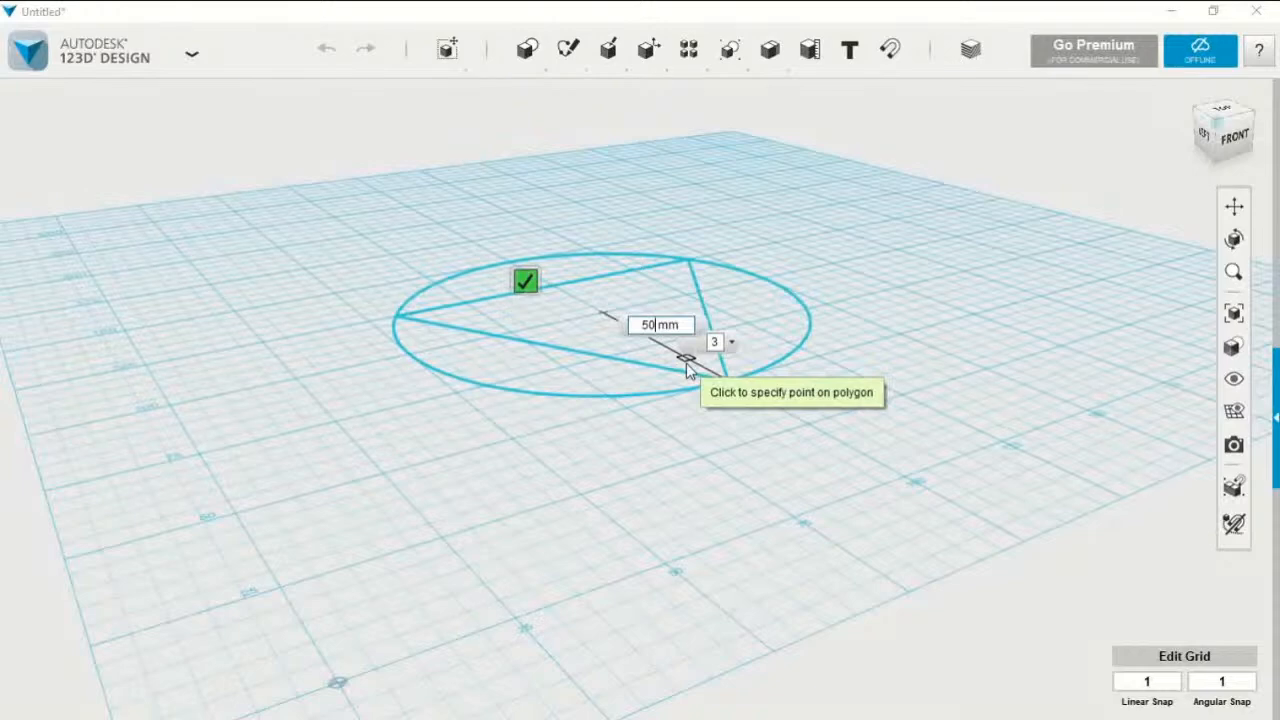
key(Return)
click(686, 366)
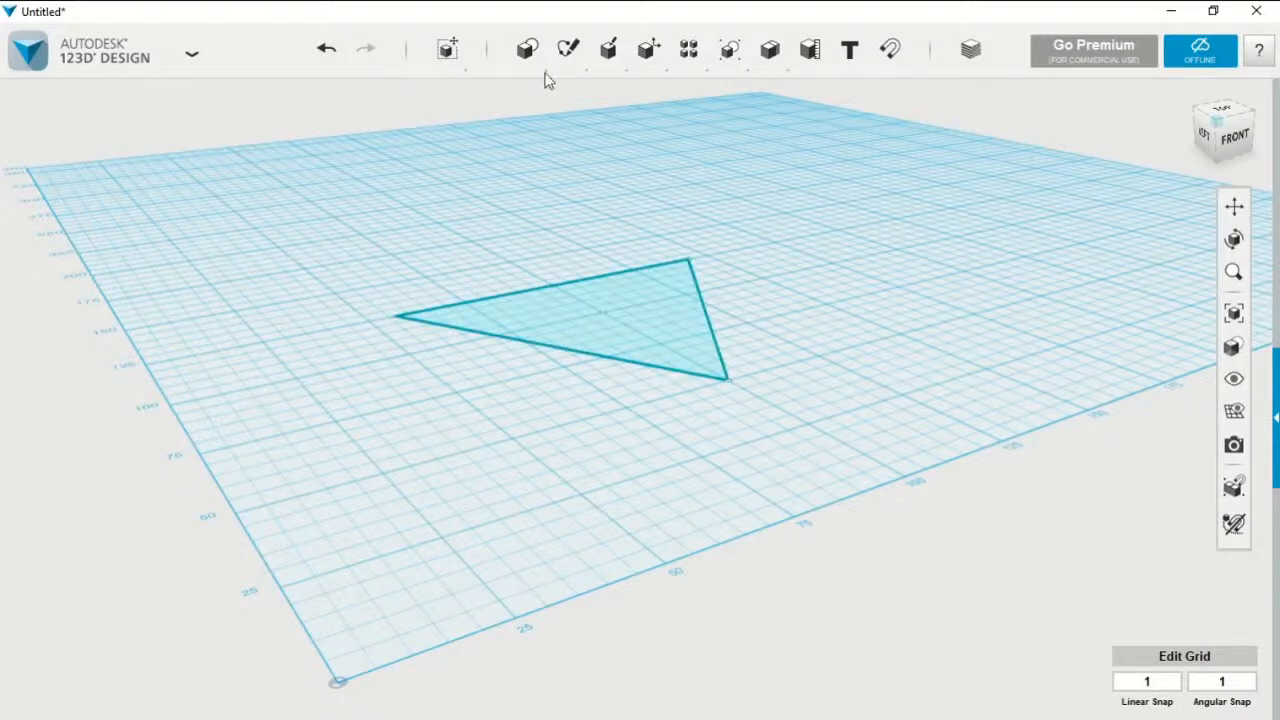
Extrude the triangle sketch upward by 13 mm into a solid prism
mouse_move(527, 47)
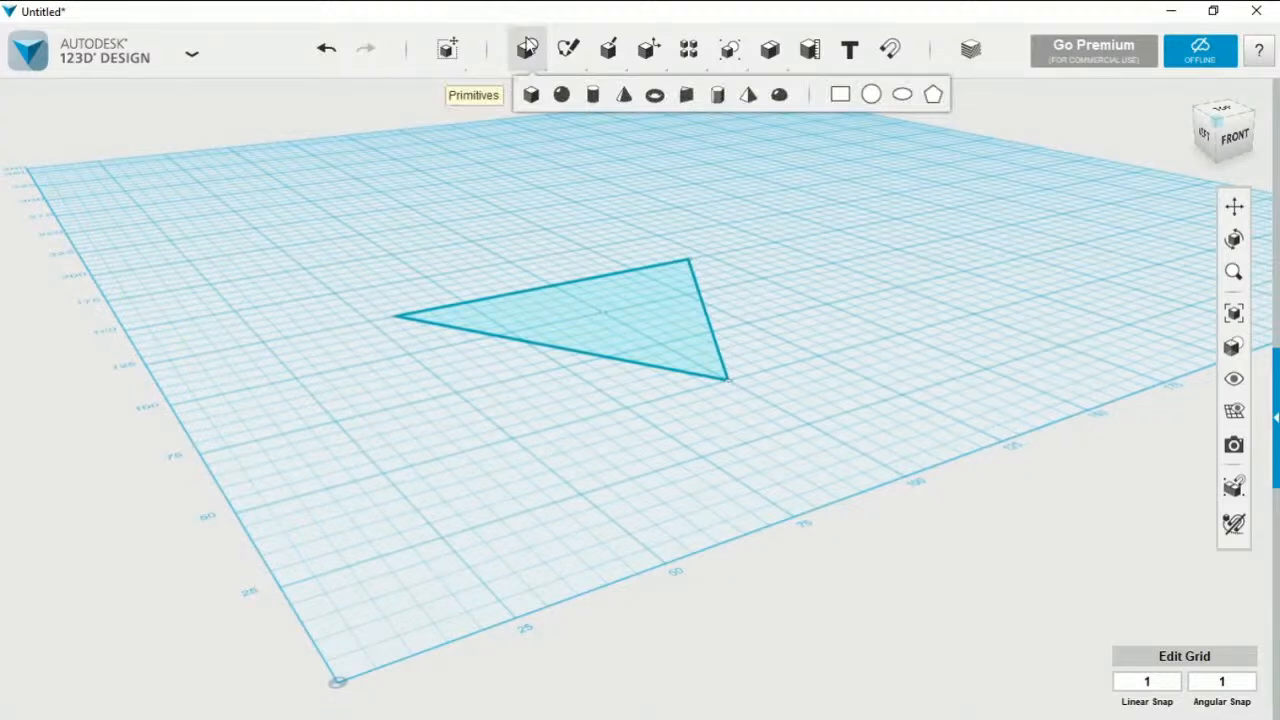
mouse_move(607, 55)
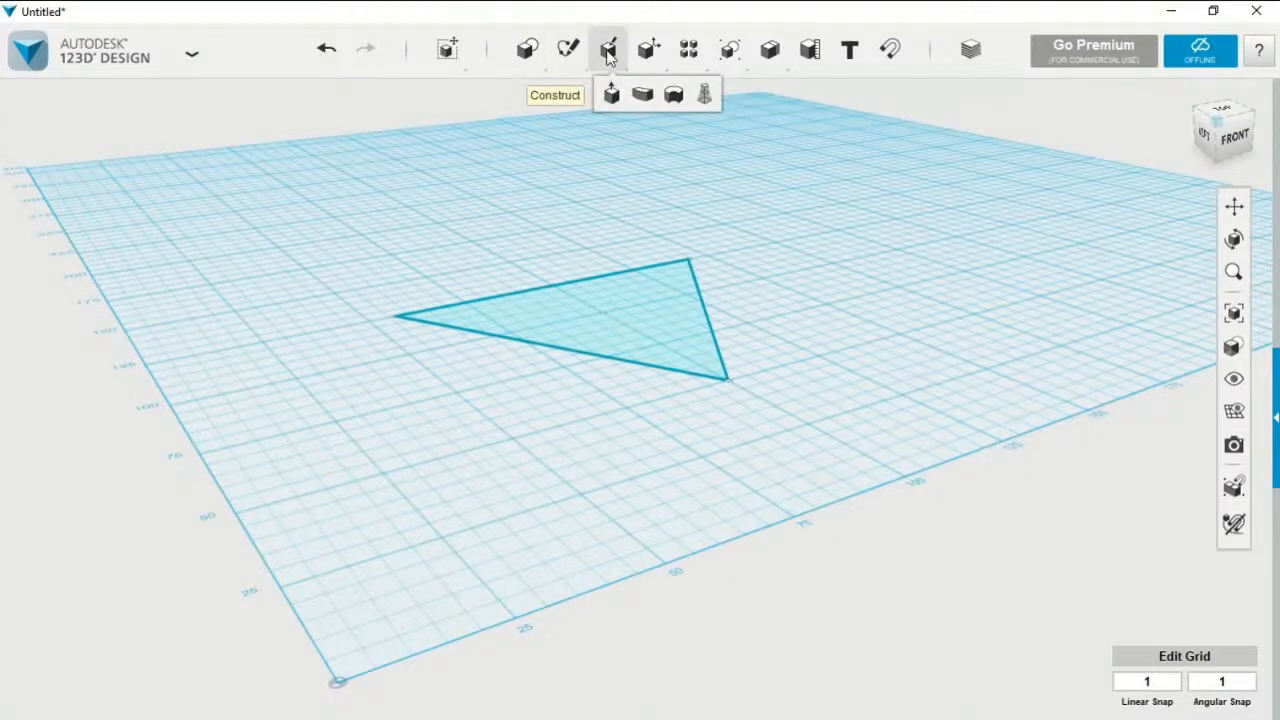
click(610, 95)
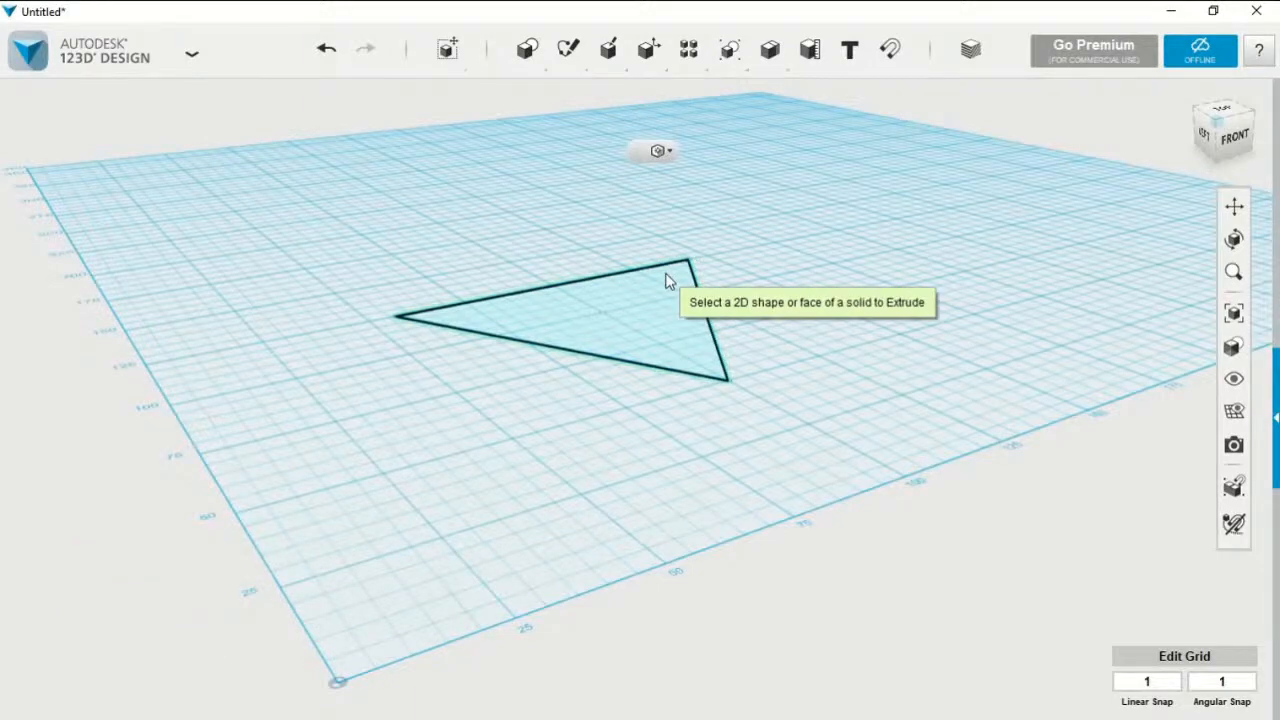
click(668, 281)
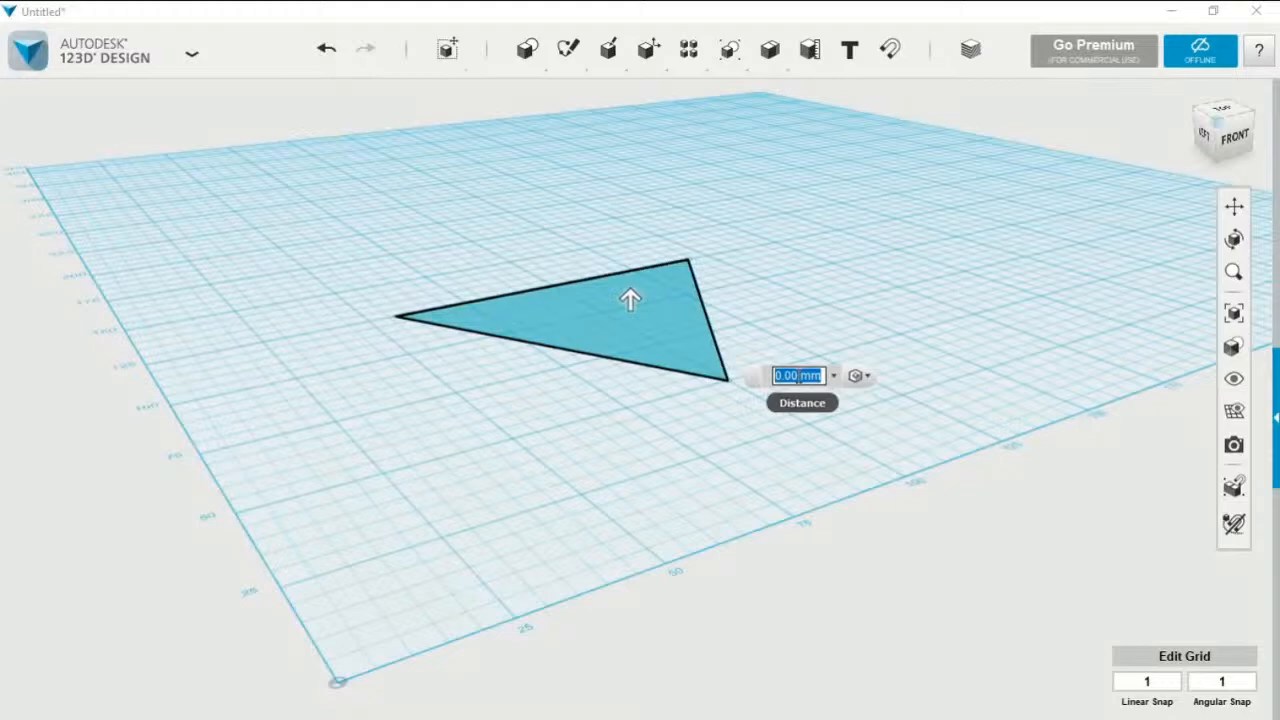
text(0)
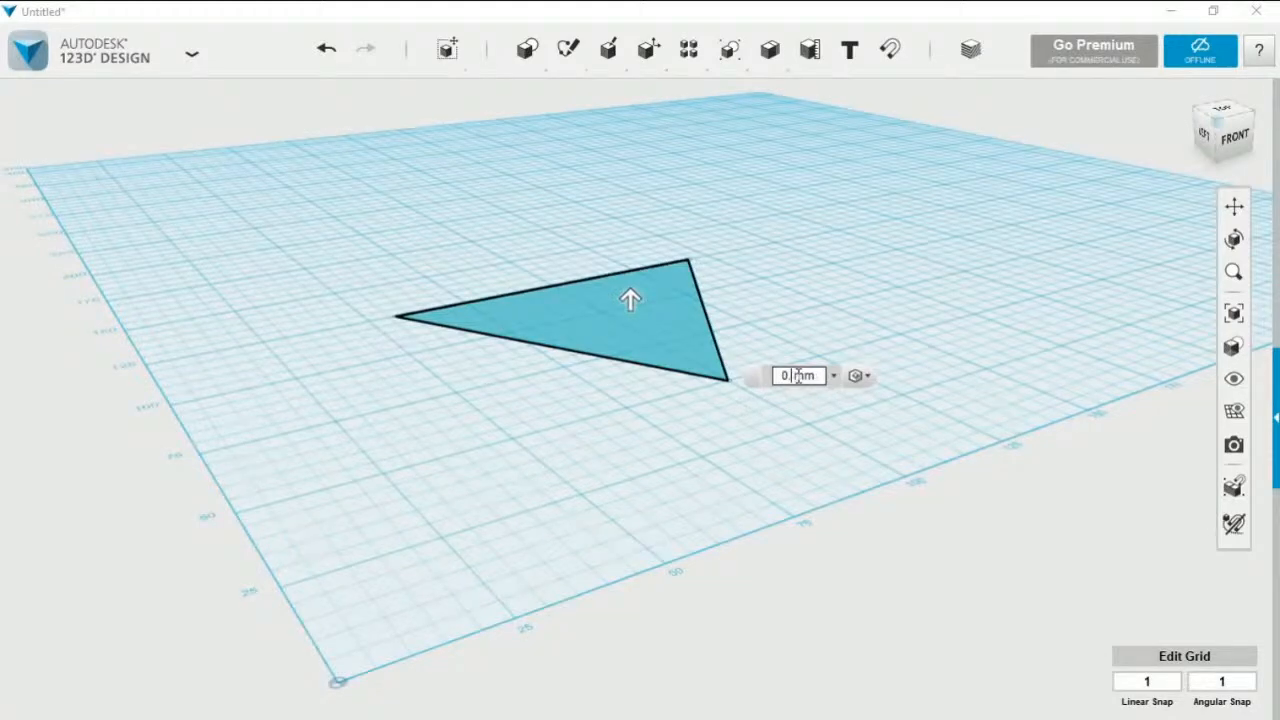
key(BackSpace)
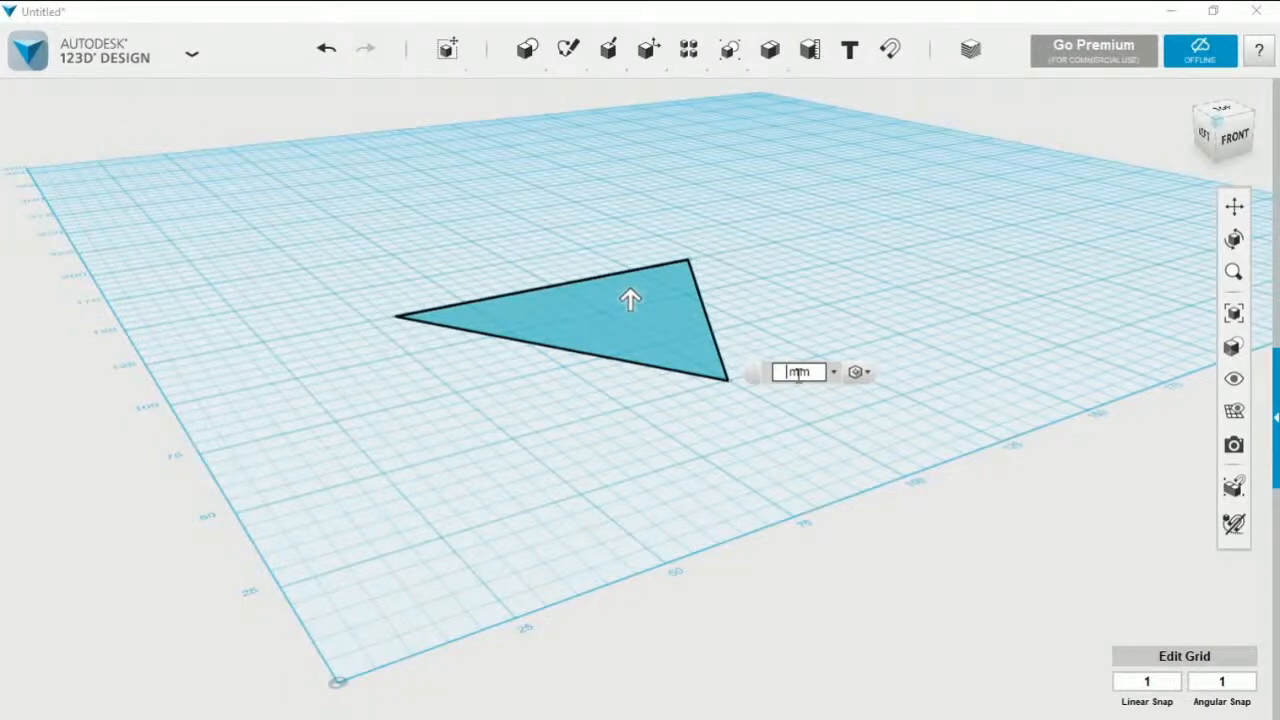
text(13)
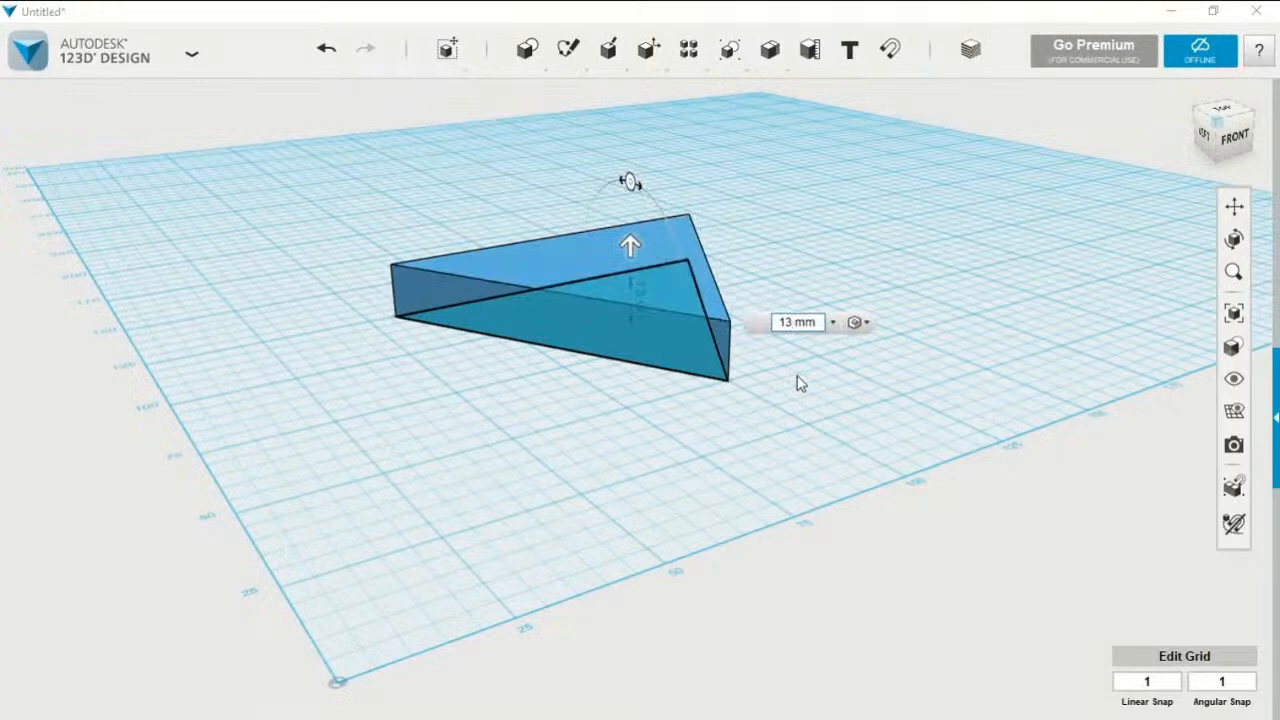
key(Return)
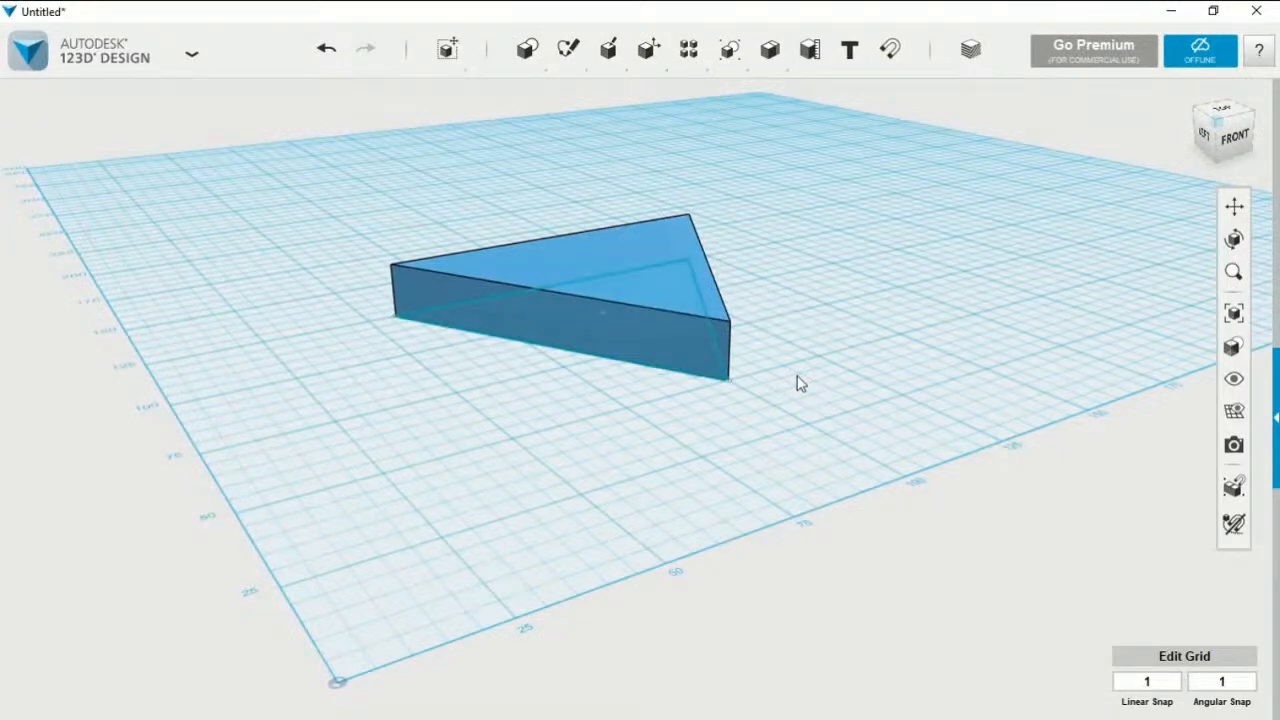
click(677, 314)
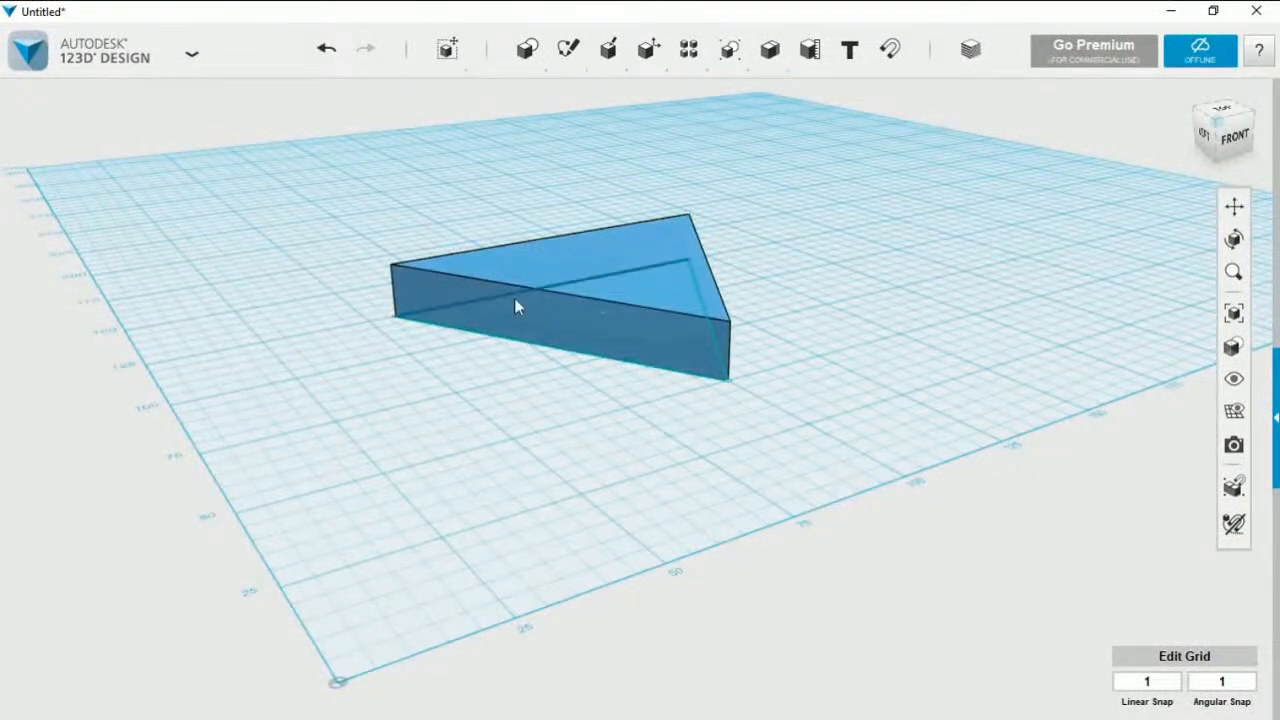
Undo the prism's extrusion and extrude the triangle sketch again with an exact distance of 13 mm
click(326, 46)
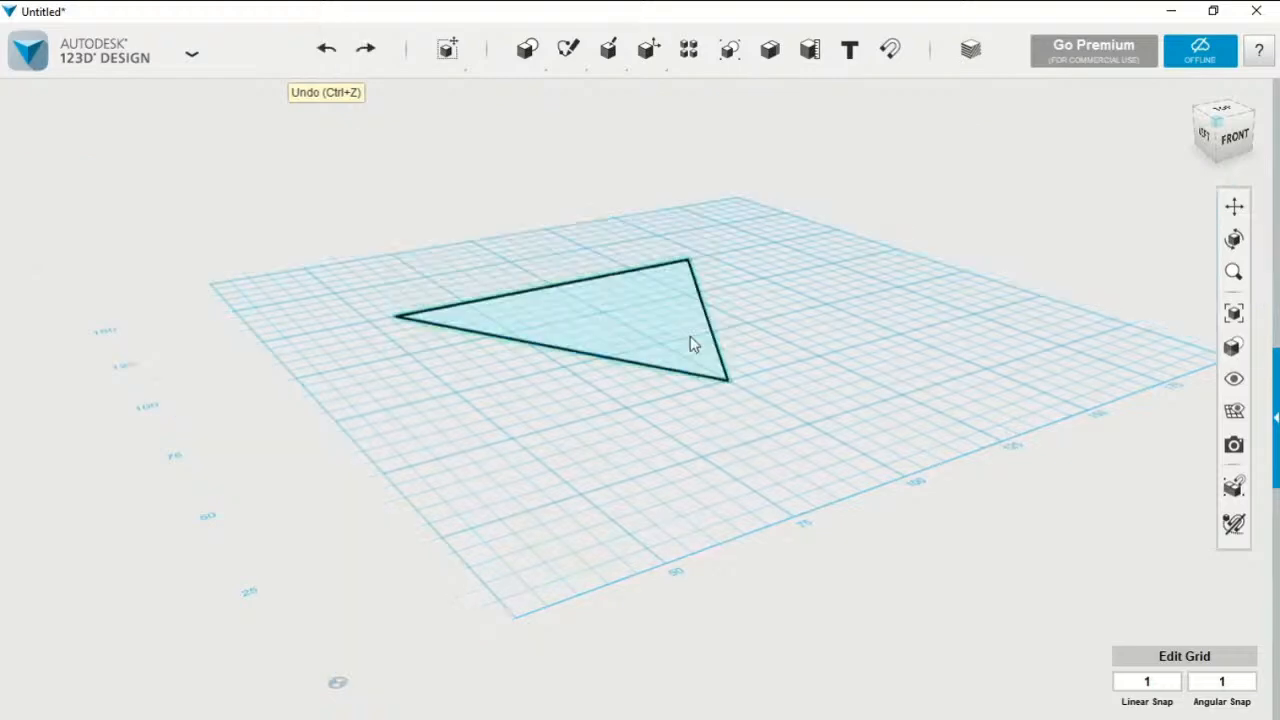
click(694, 344)
mouse_move(726, 424)
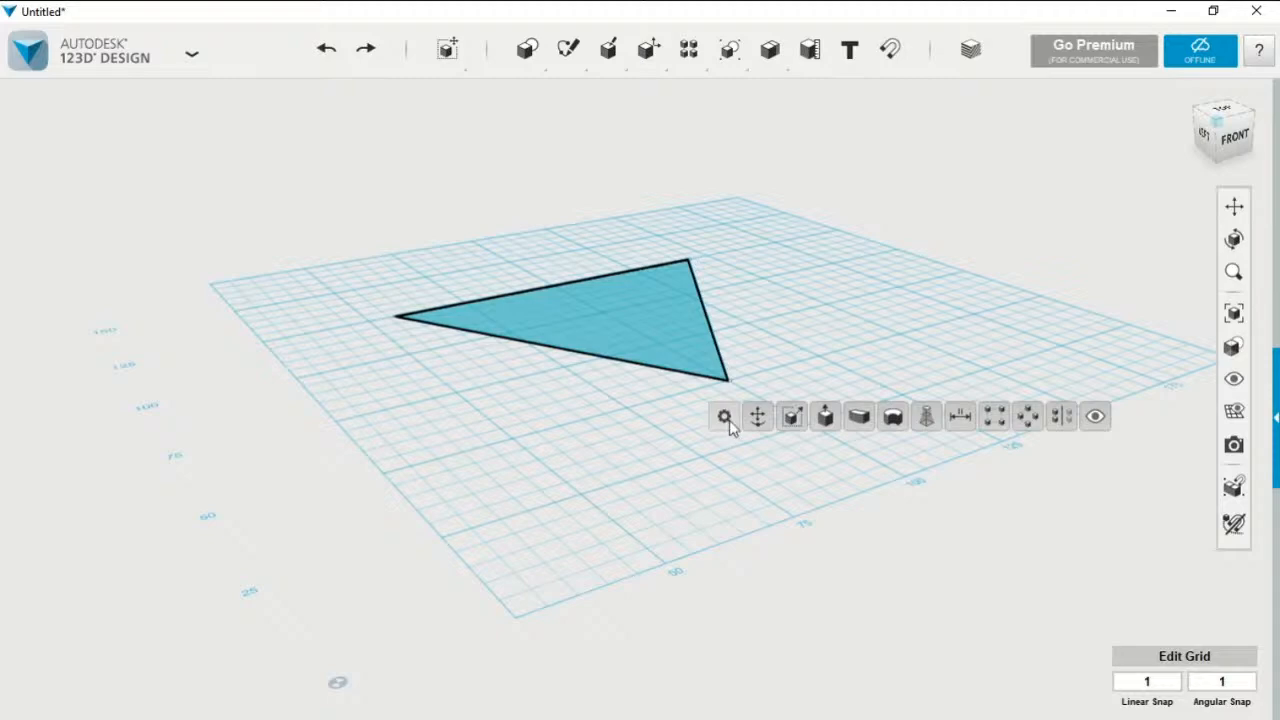
click(825, 420)
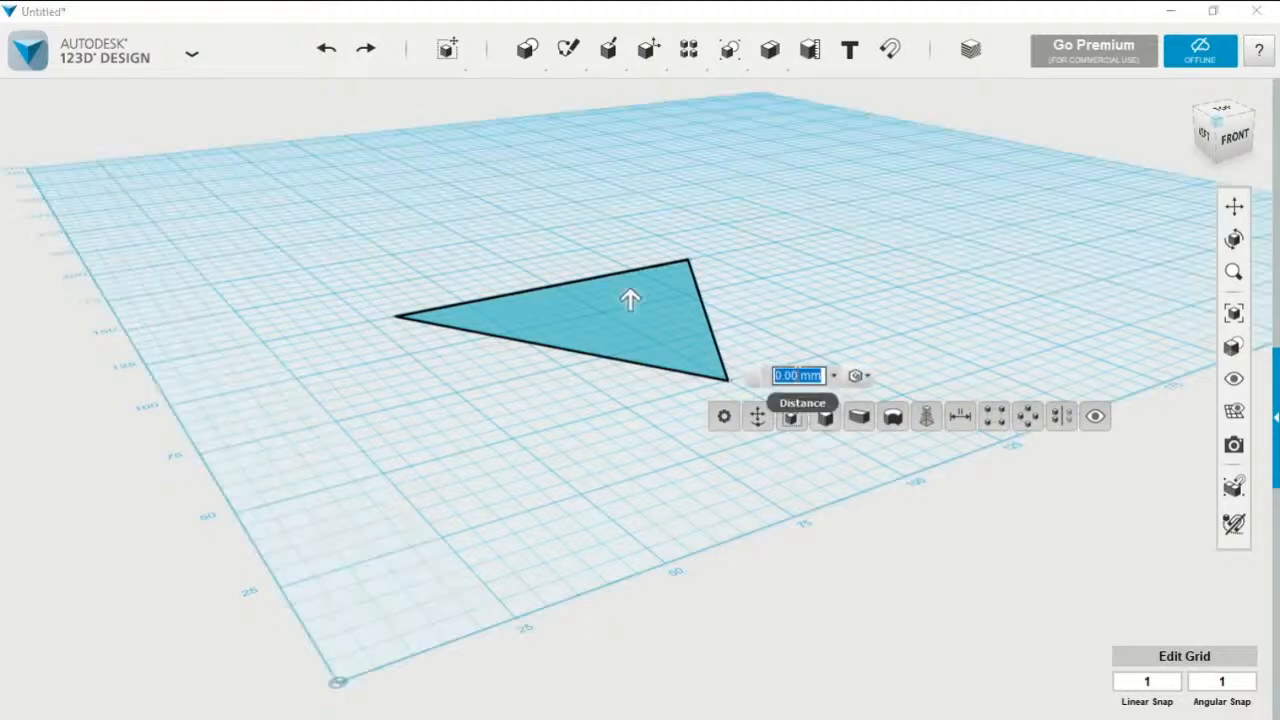
click(797, 376)
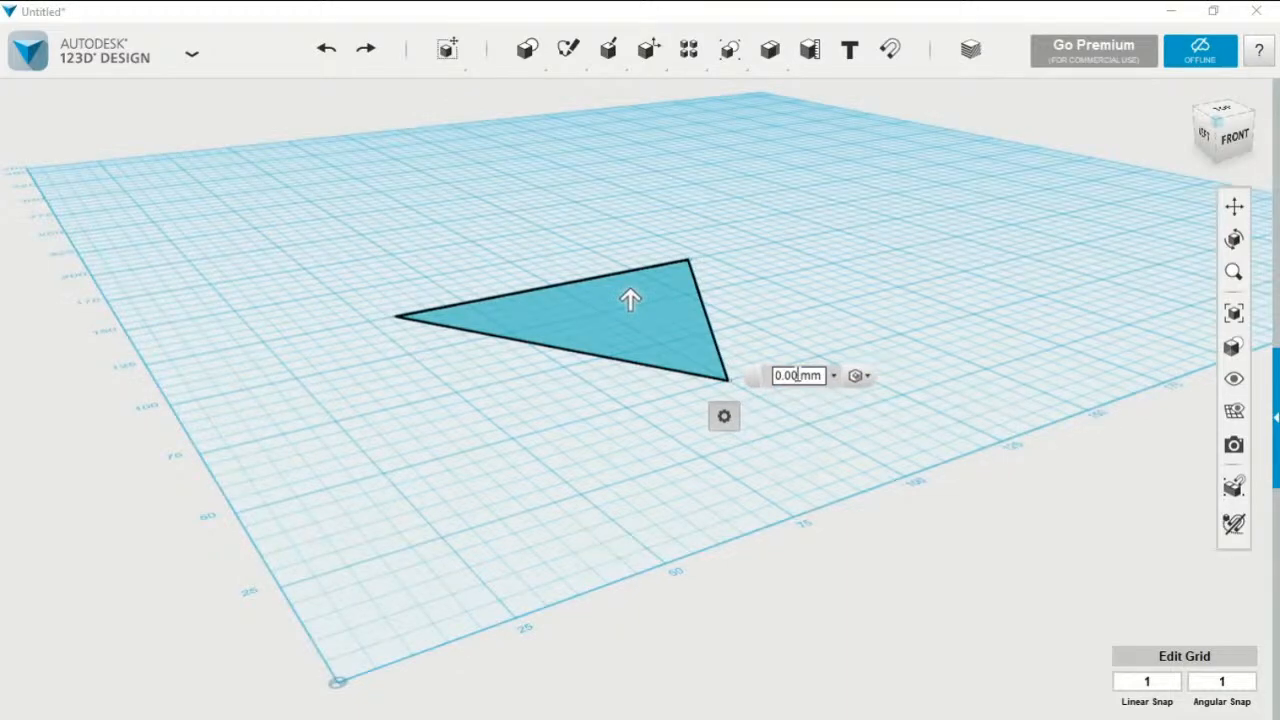
key(BackSpace)
key(BackSpace)
key(BackSpace)
key(BackSpace)
text(1)
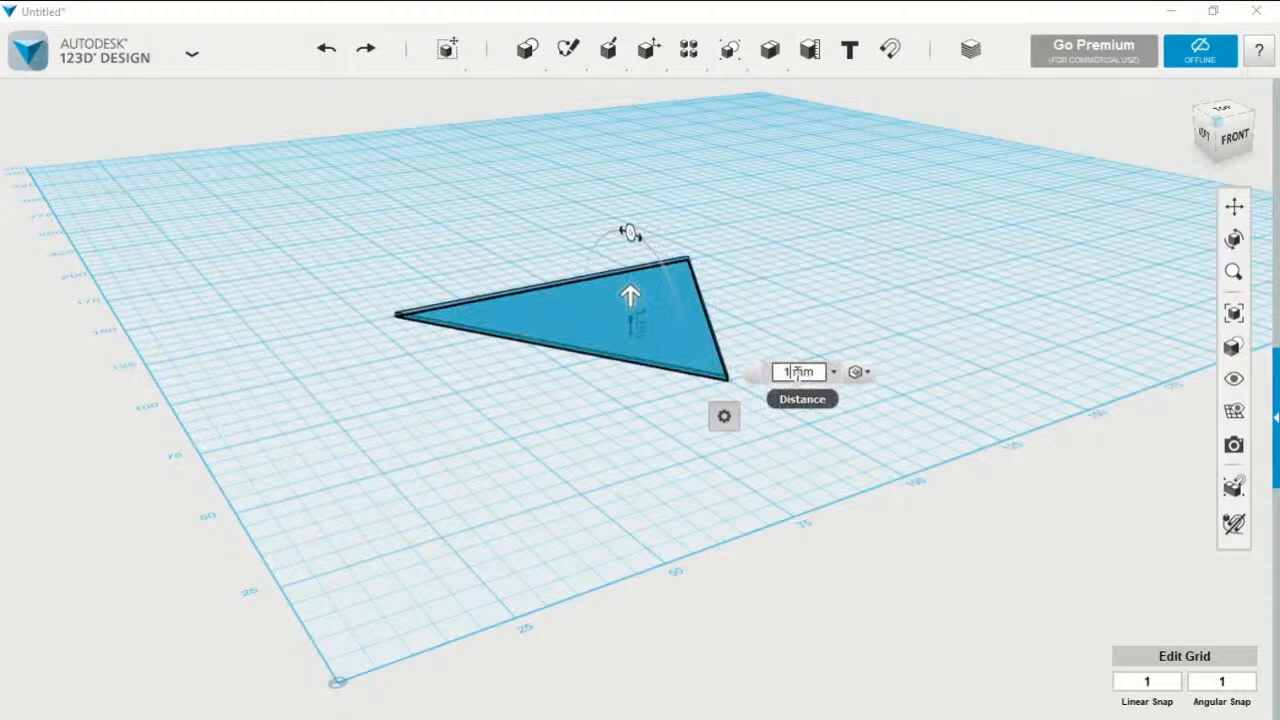
text(3)
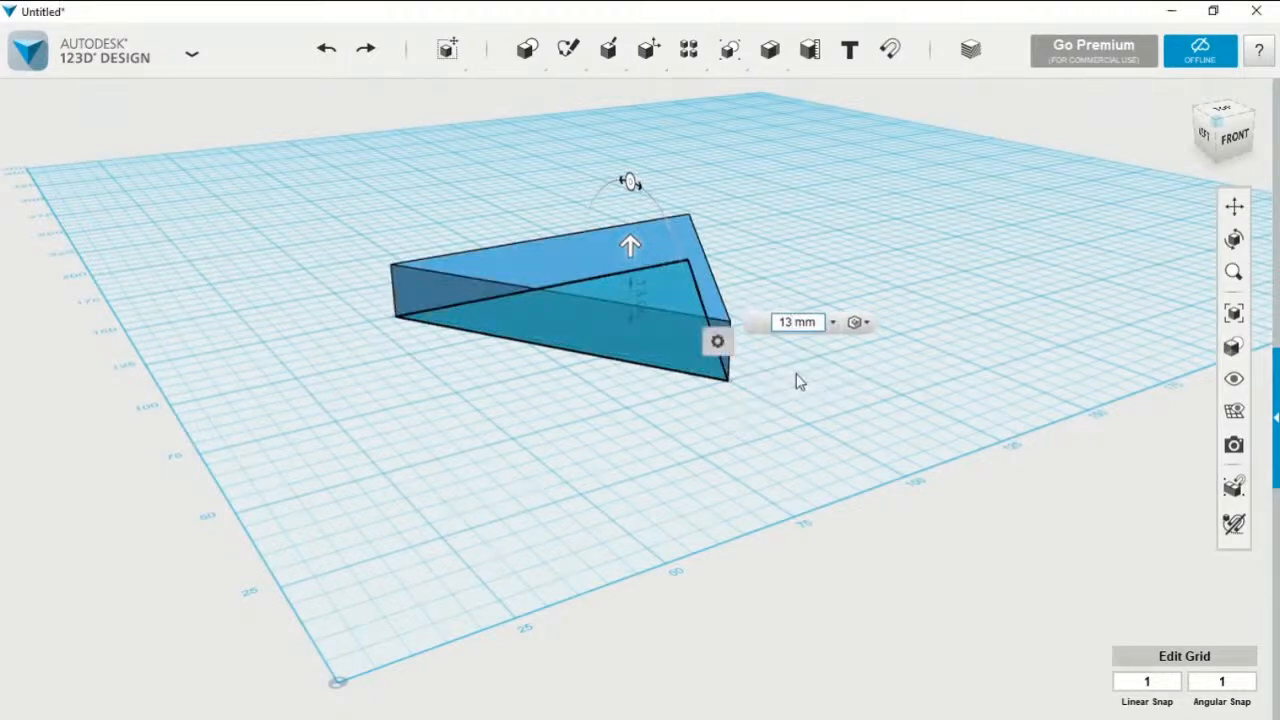
key(Return)
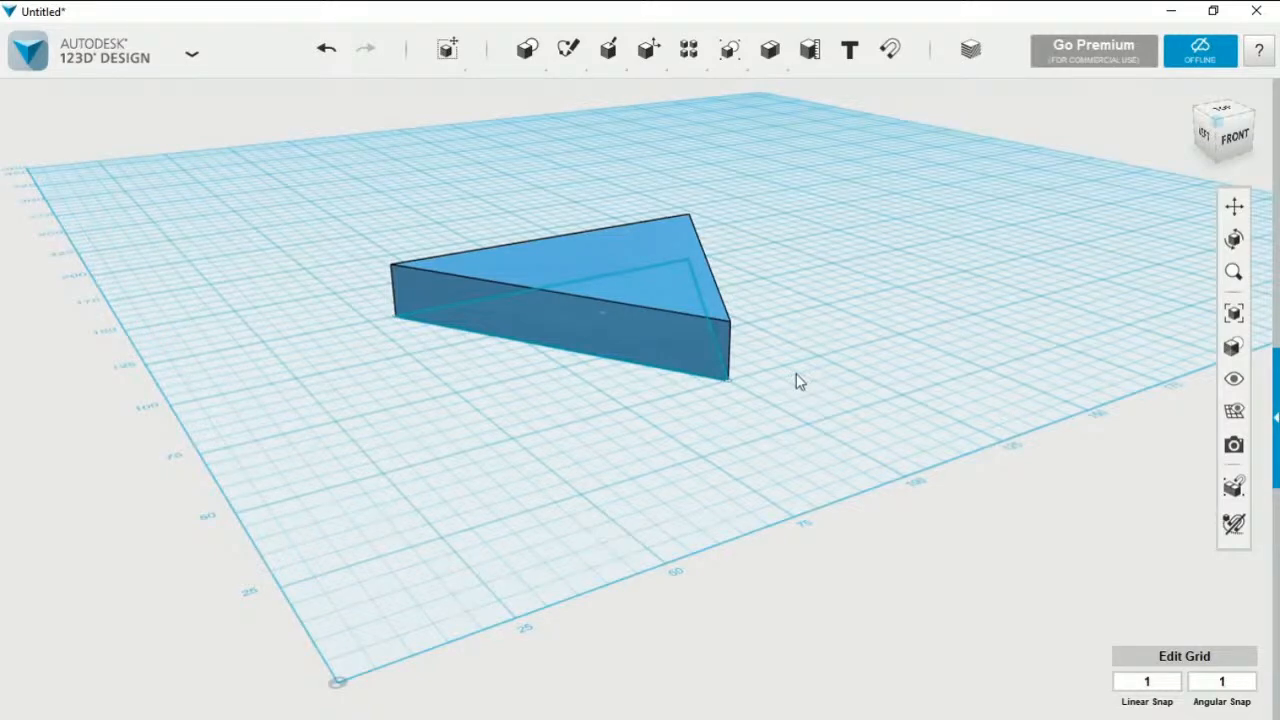
Change the triangular prism's material colour to pink, #EE52AD, with the overlay applied
click(728, 344)
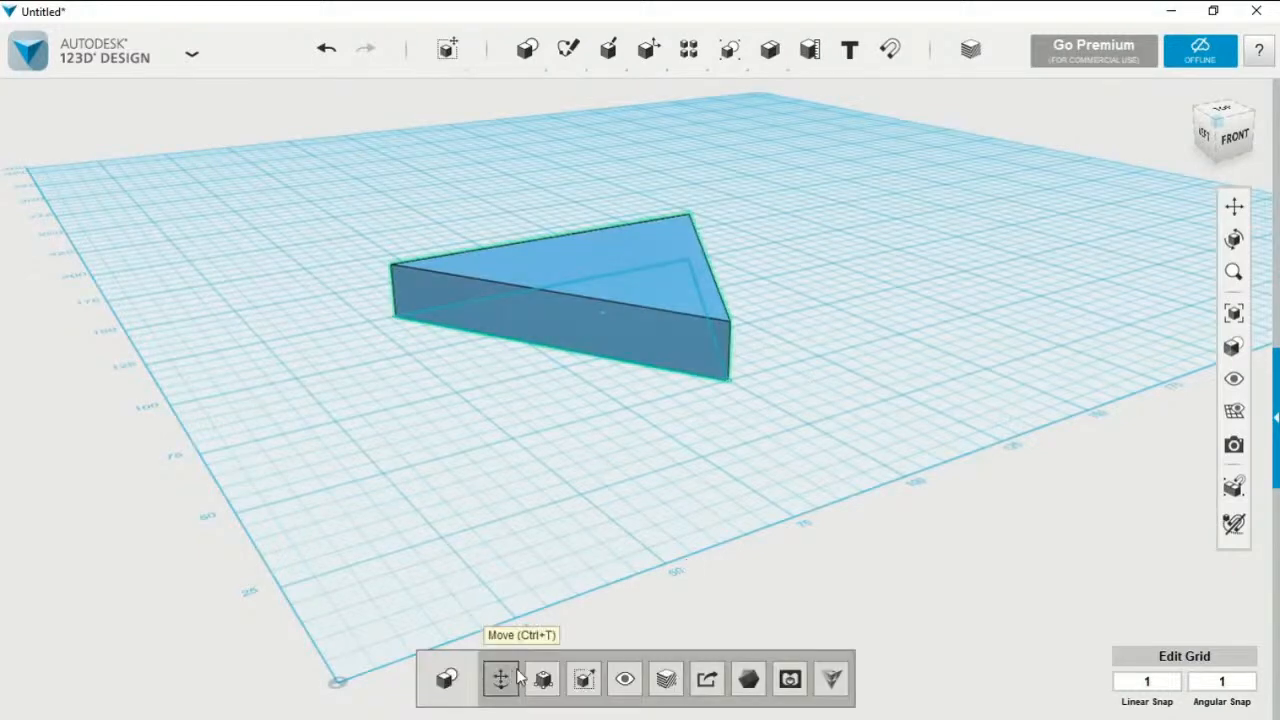
click(666, 680)
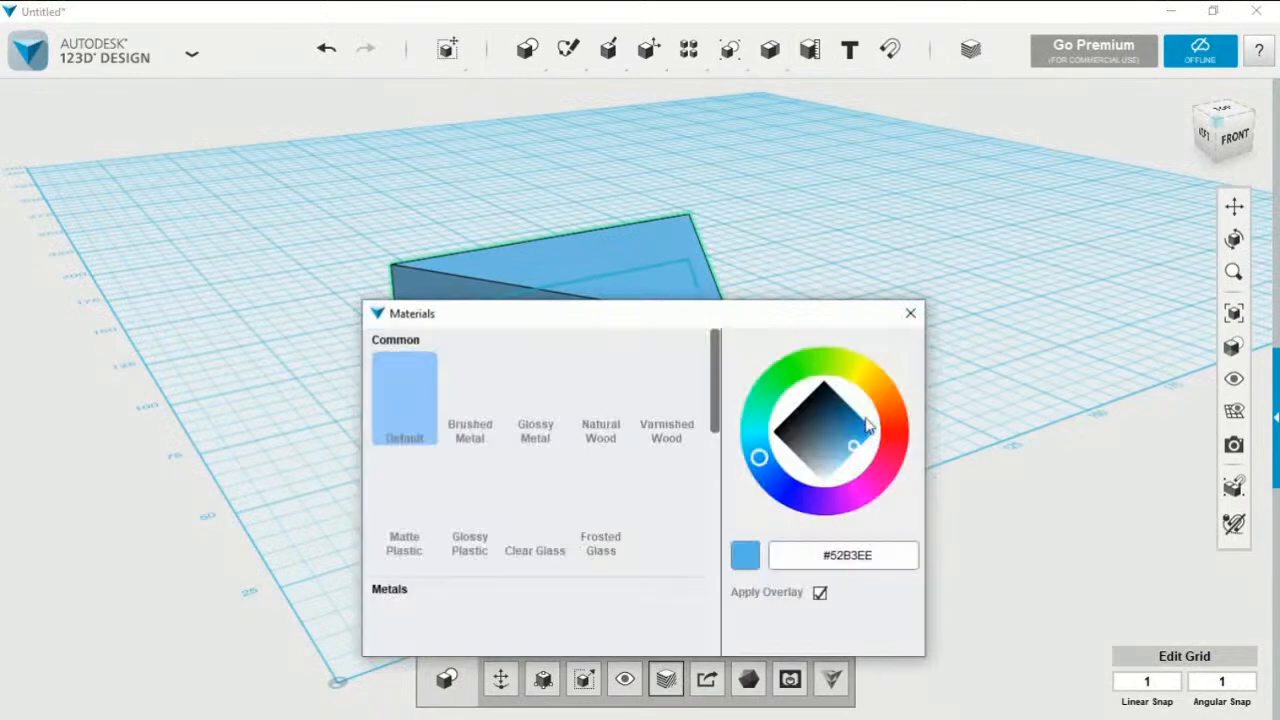
click(880, 474)
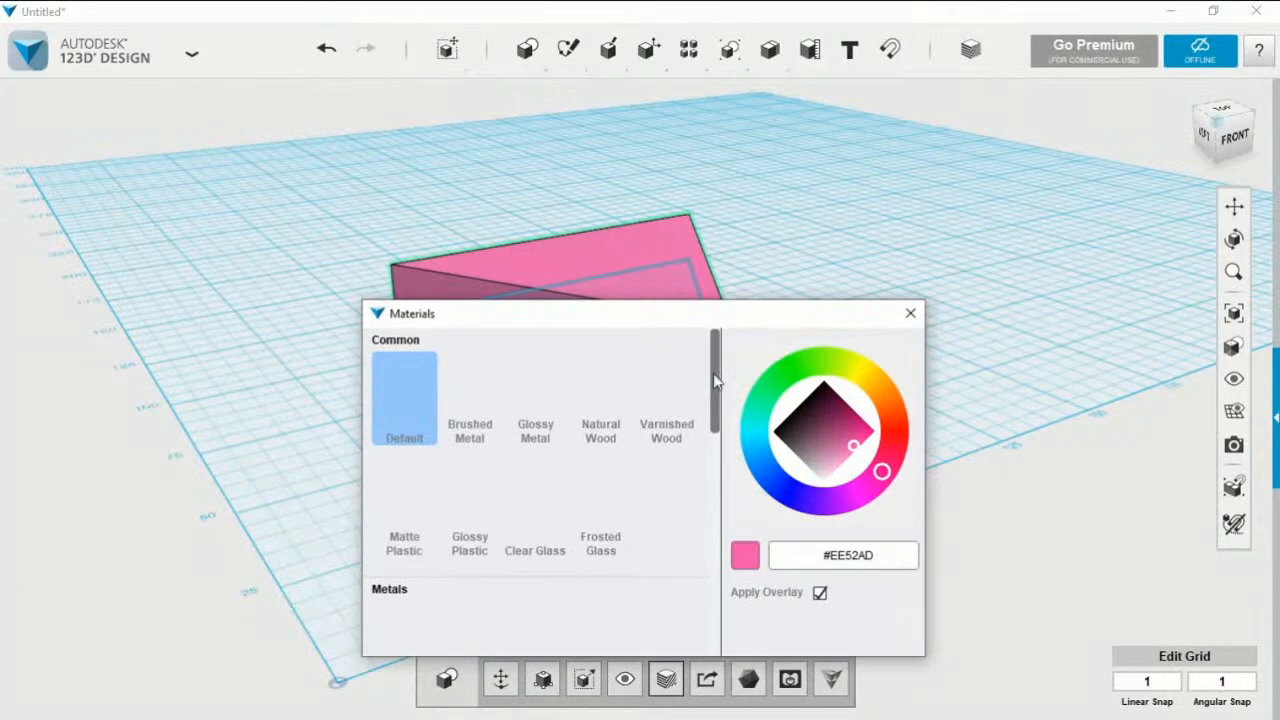
mouse_move(713, 373)
mouse_down()
mouse_move(714, 445)
mouse_move(715, 358)
mouse_up()
click(909, 315)
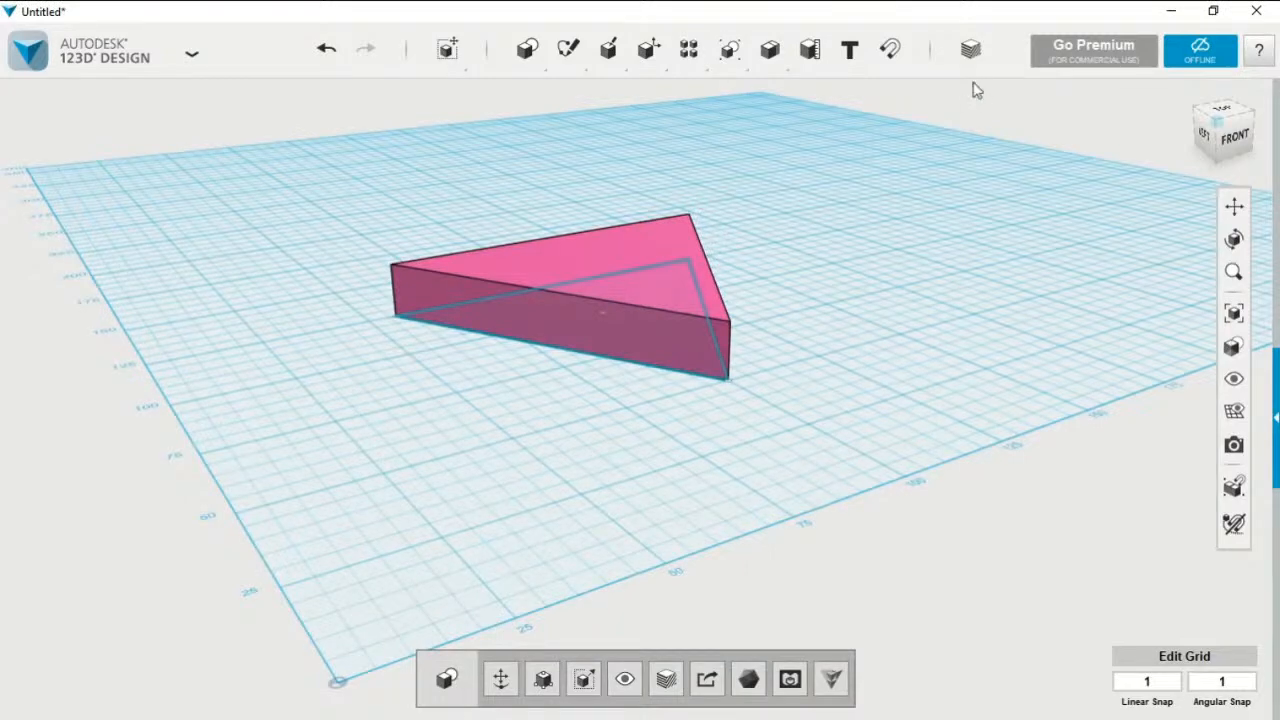
click(970, 49)
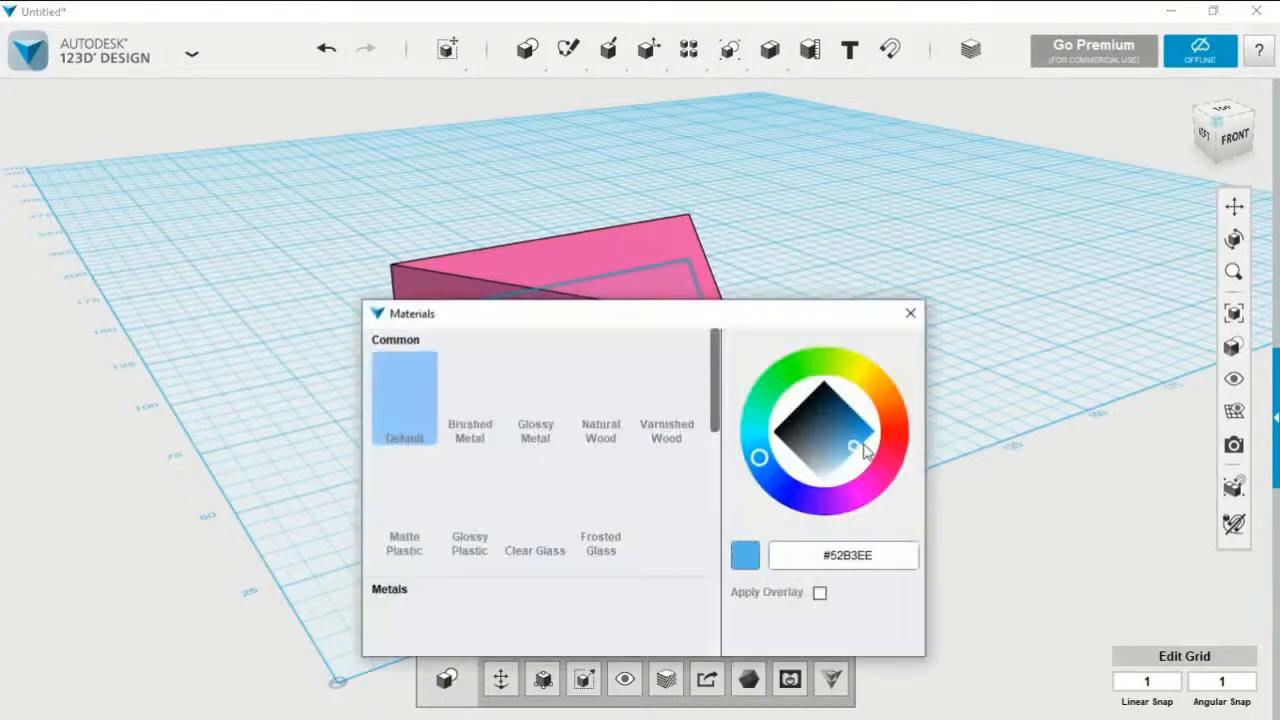
click(910, 316)
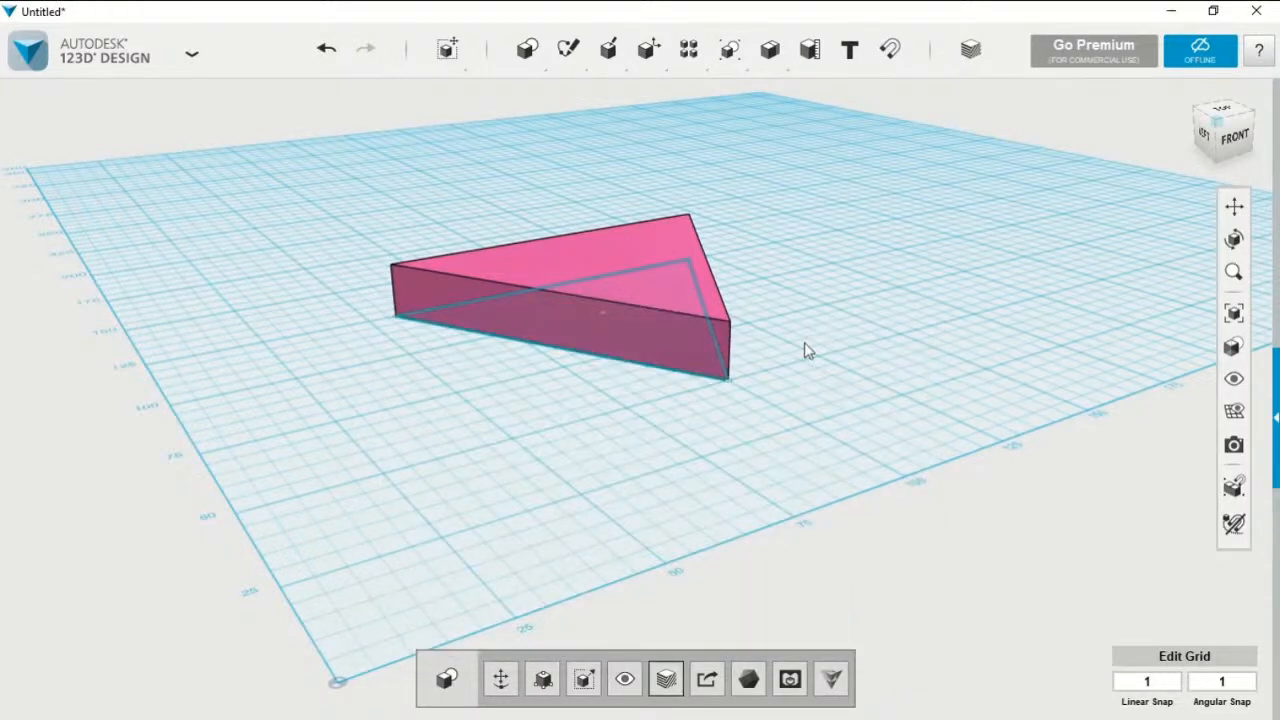
click(685, 293)
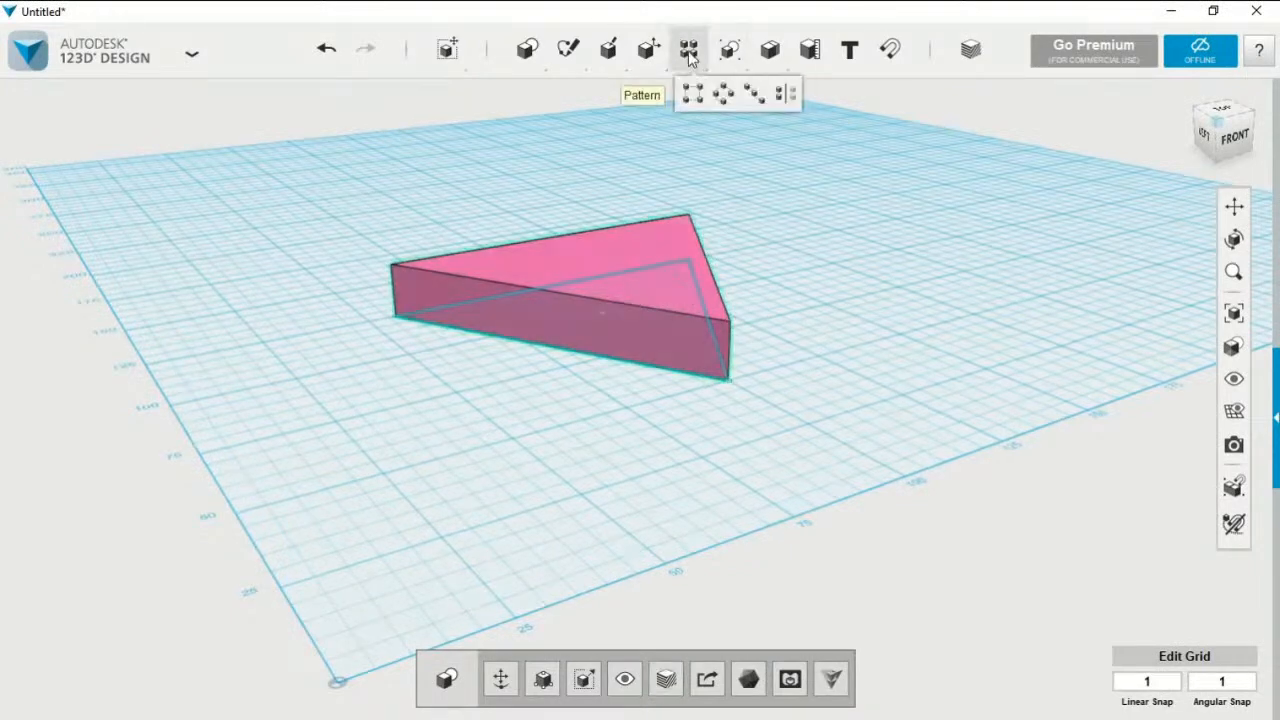
click(898, 289)
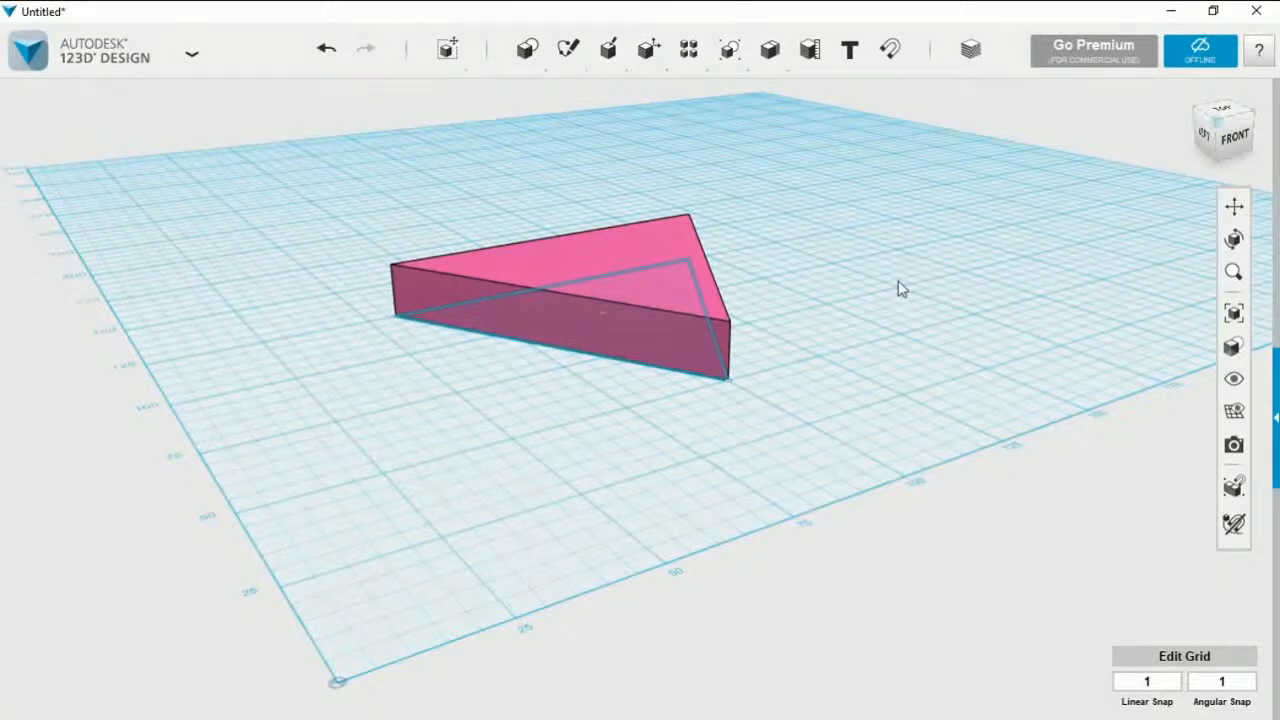
Save a copy of the design to the computer's Desktop as a 123D Document named TRIANGLE
click(191, 58)
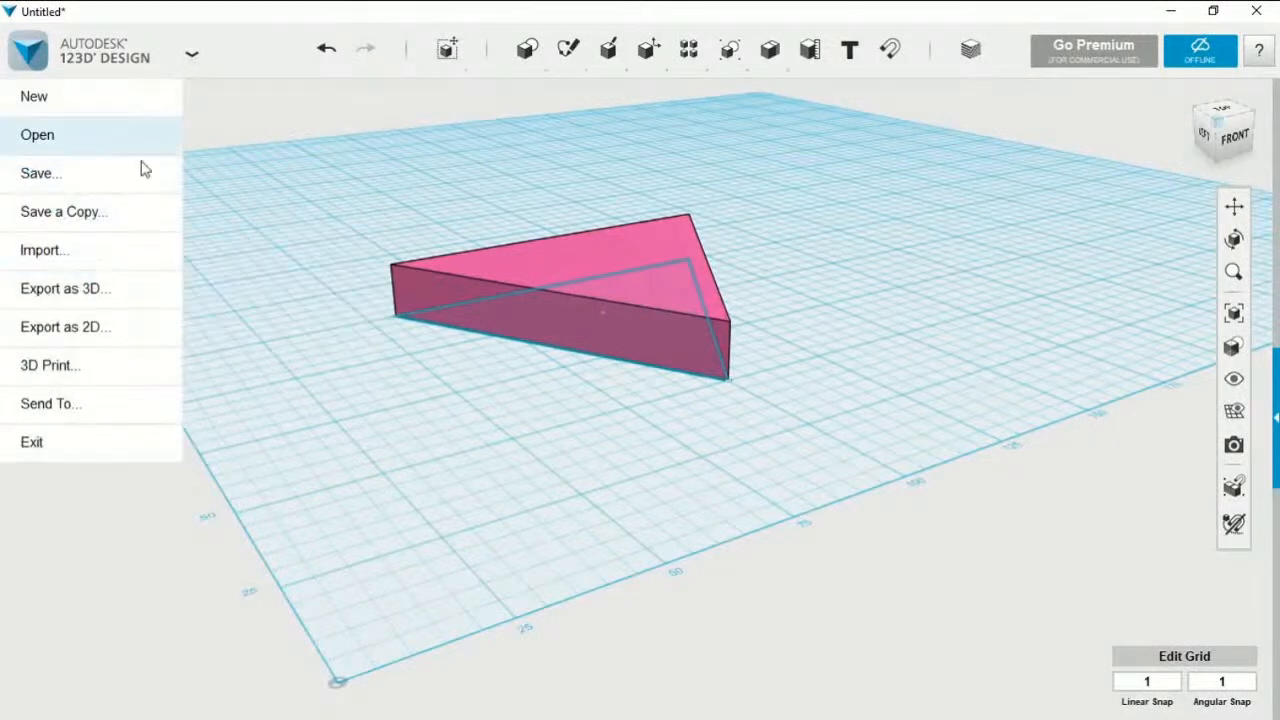
mouse_move(140, 213)
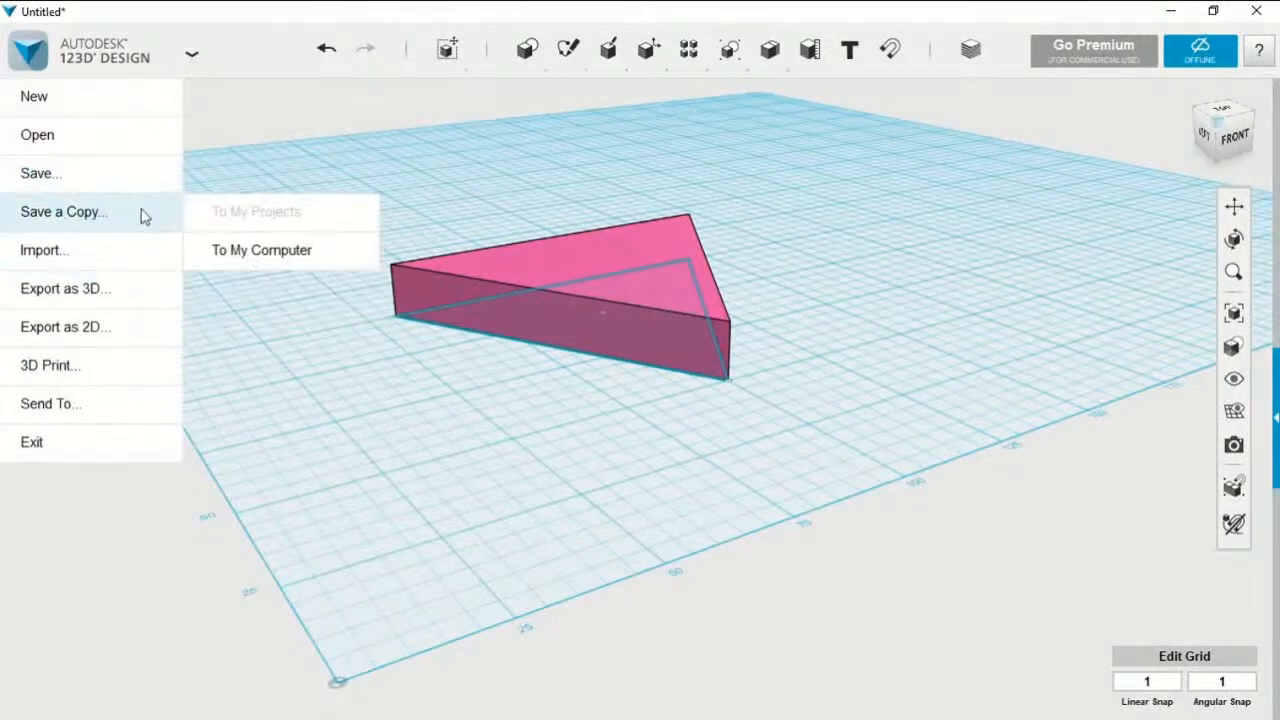
click(238, 250)
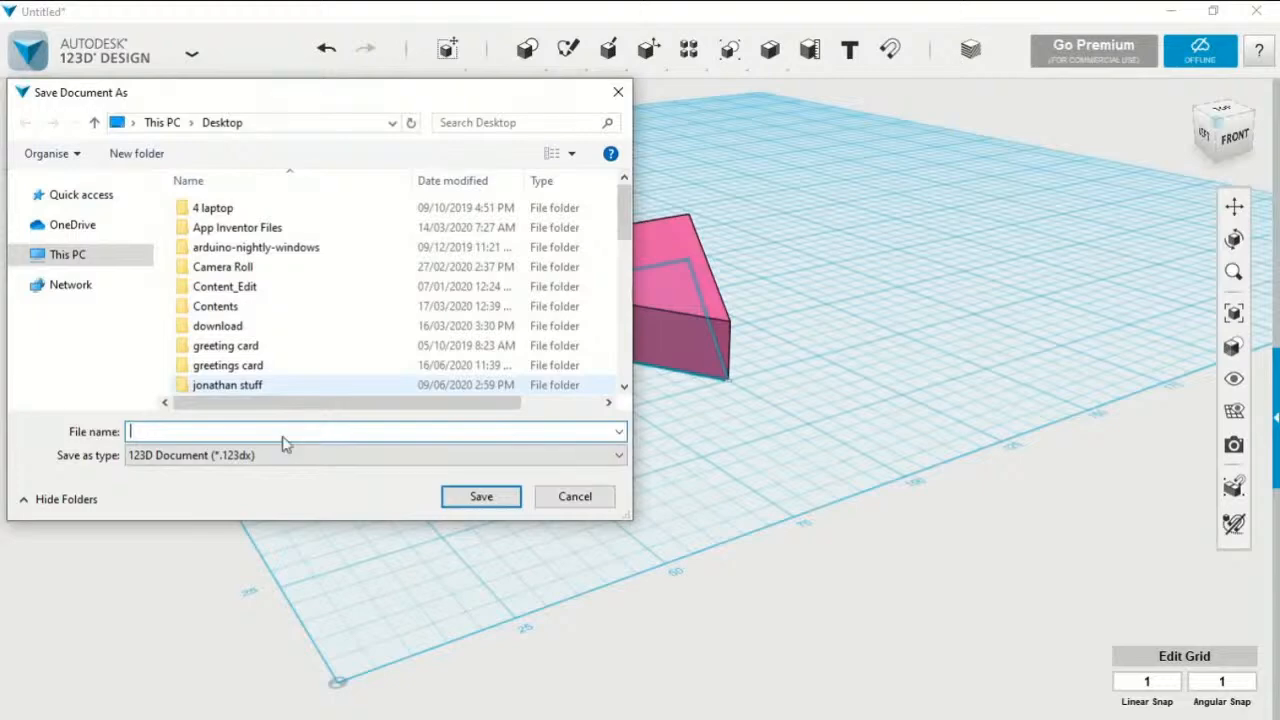
text(TR)
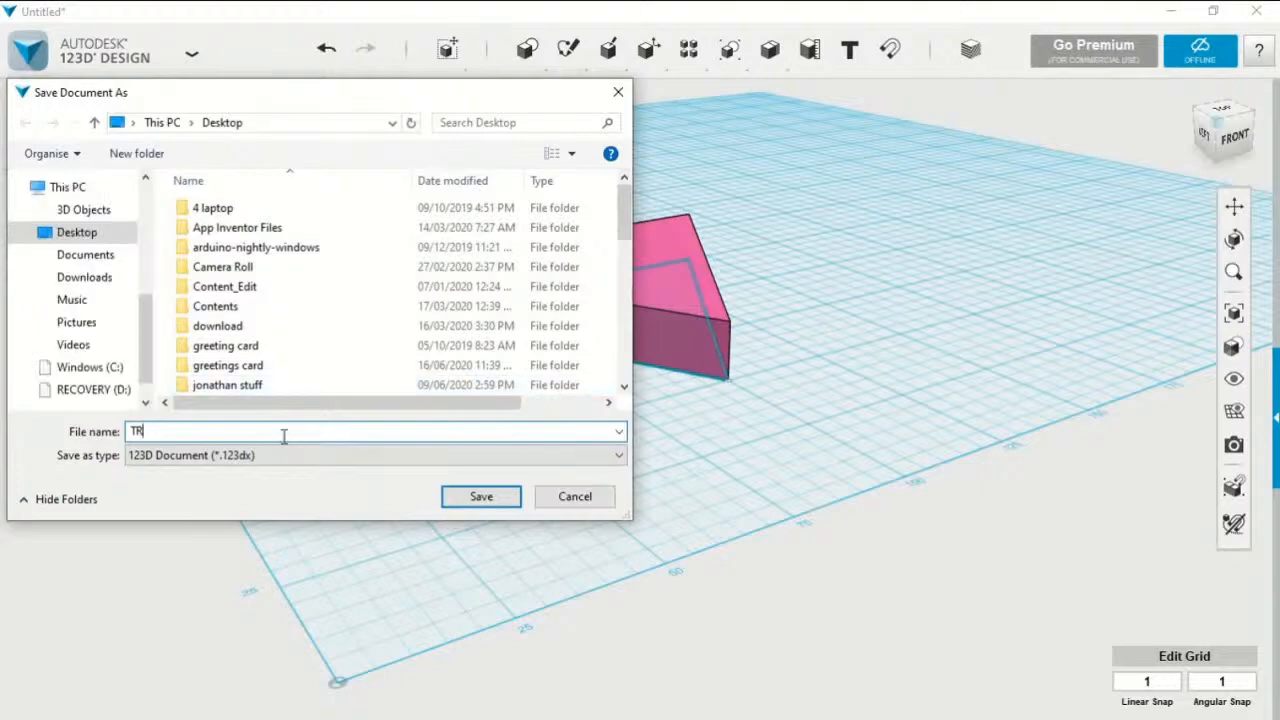
text(IANGL)
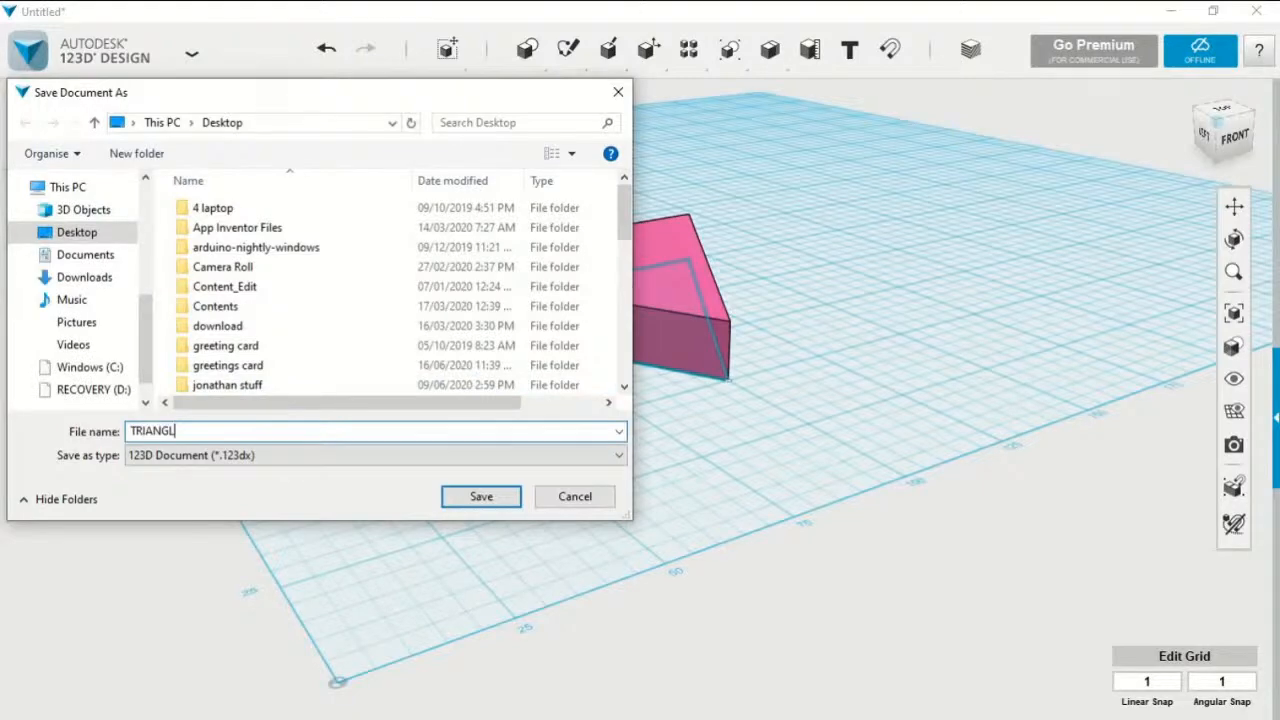
text(E)
click(477, 500)
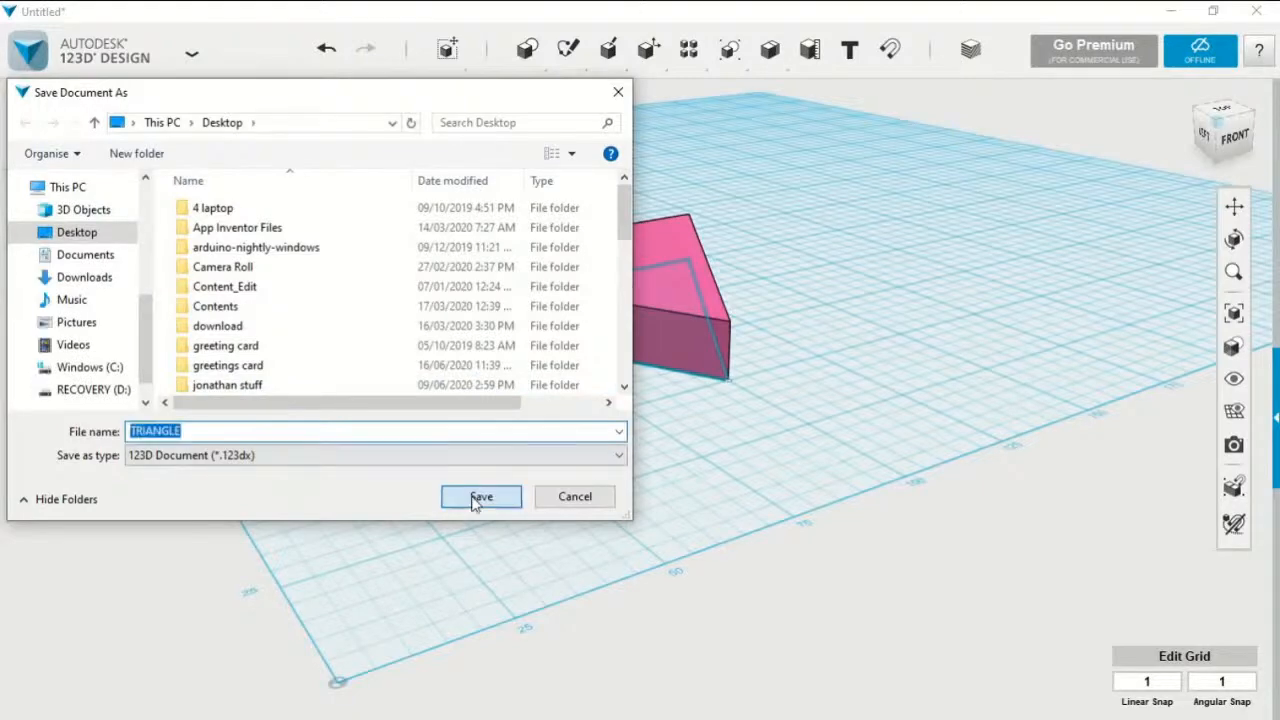